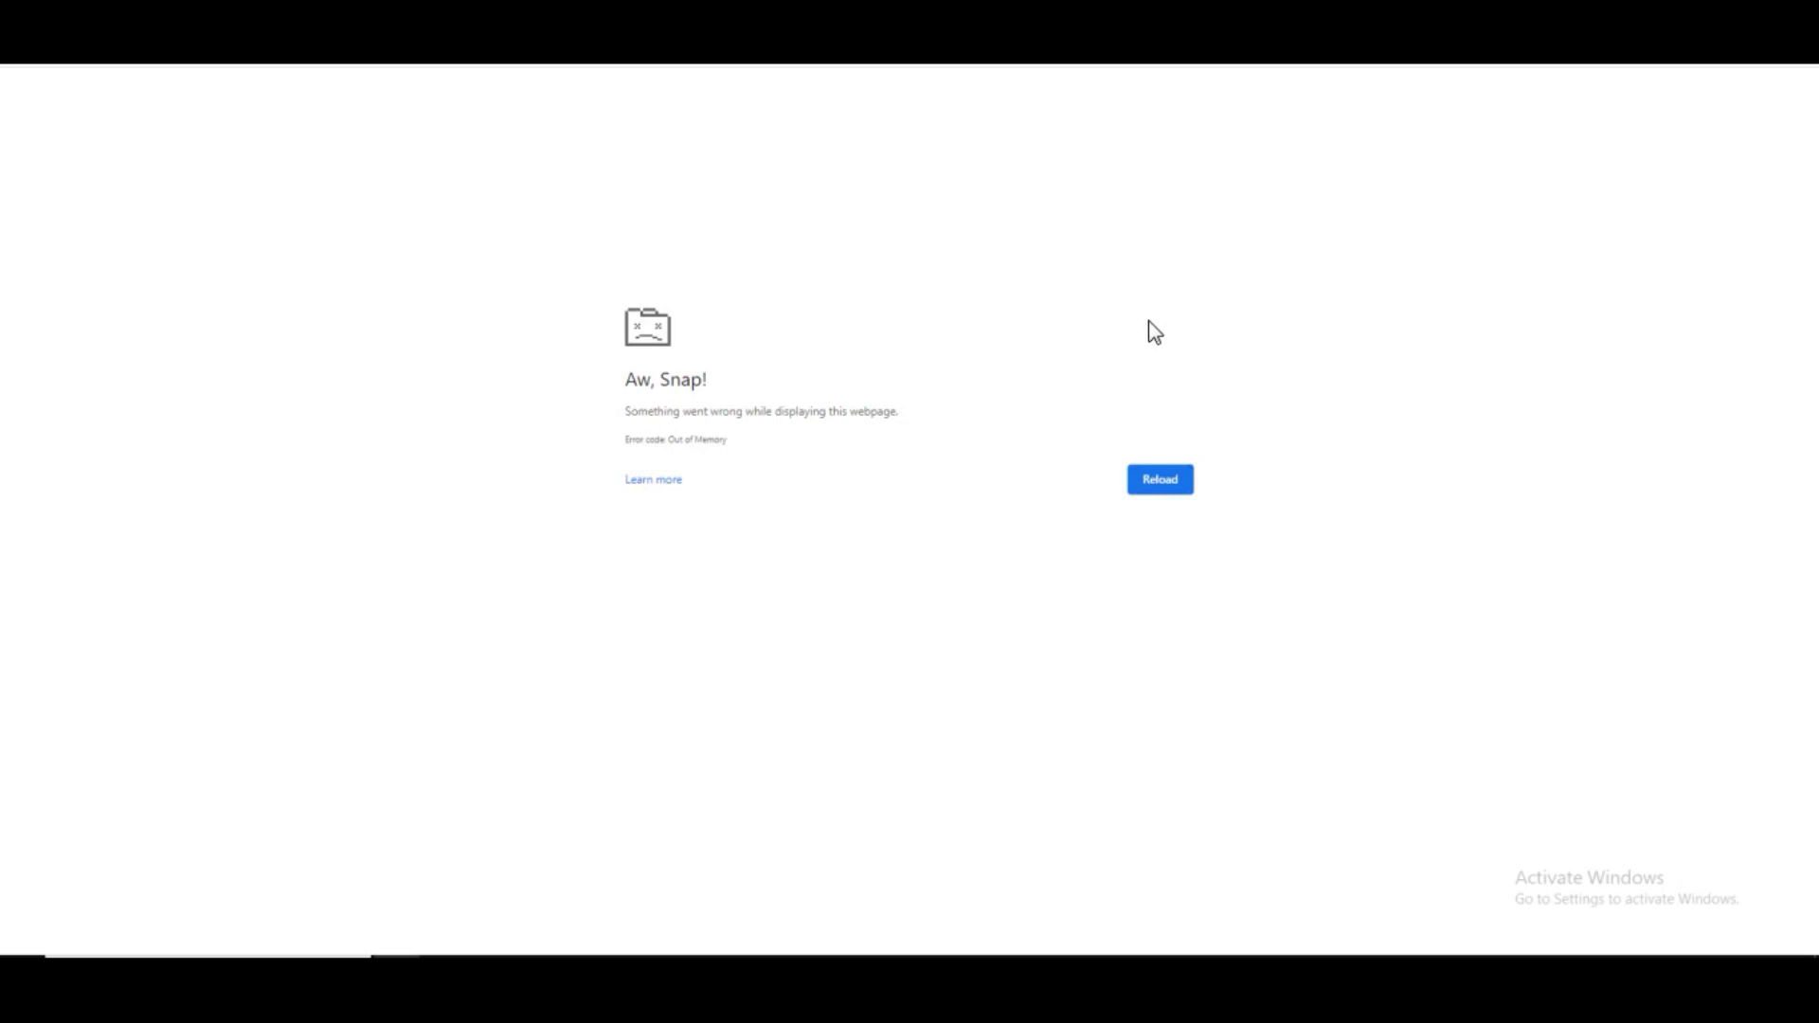
Step: Exit the full-screen view and close the image of the browser error page
{"action": "key", "text": "Escape"}
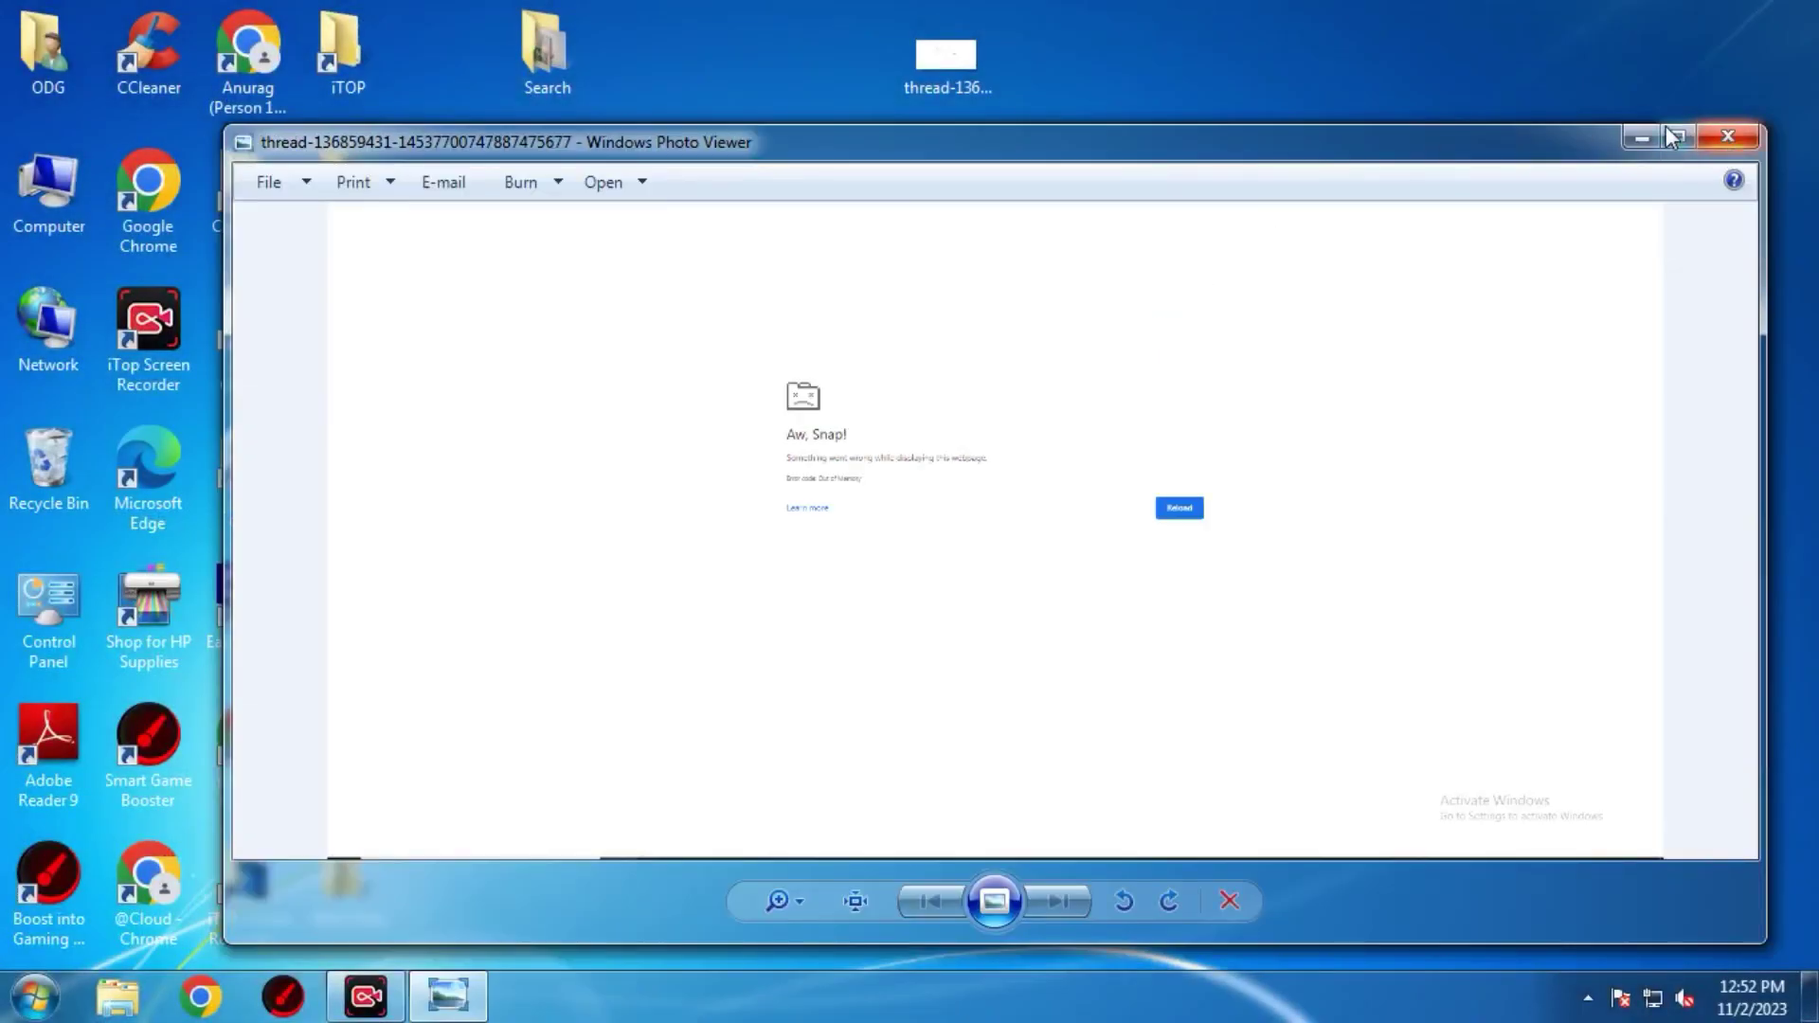
{"action": "left_click", "coordinate": [1727, 138]}
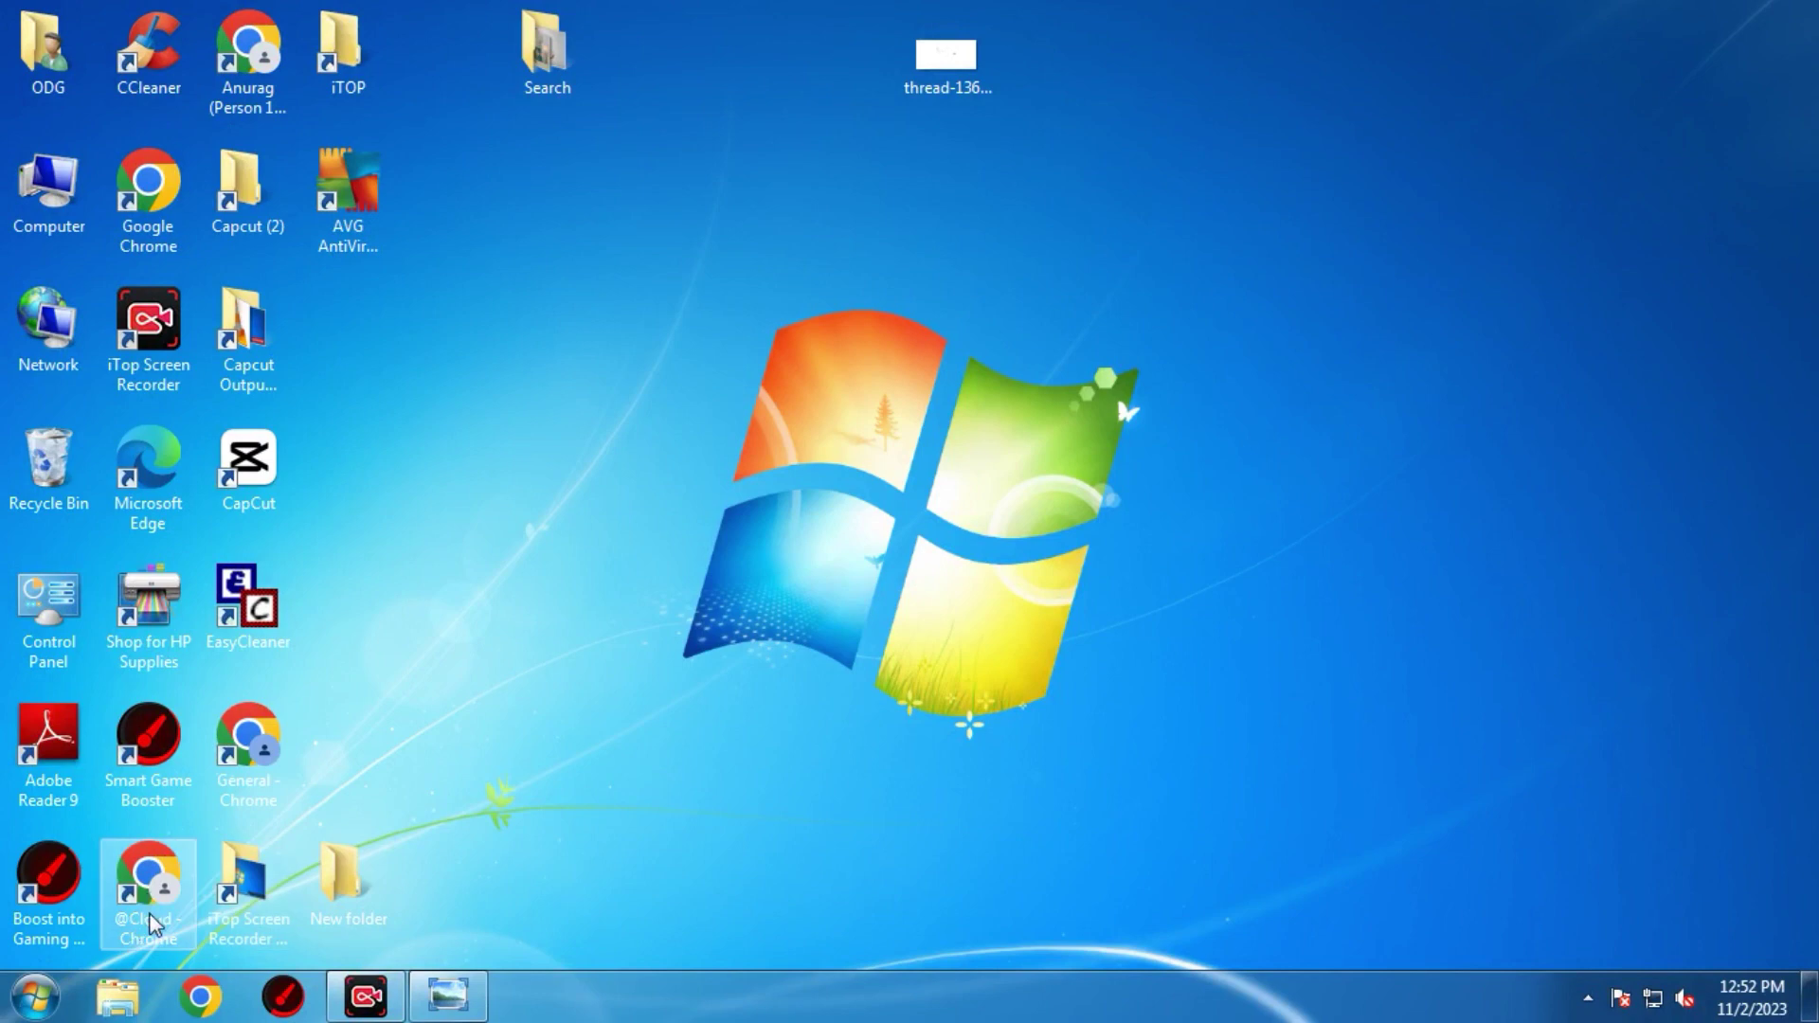
Step: Set the Google Chrome desktop shortcut to run in compatibility mode for Windows Vista and save the properties
{"action": "right_click", "coordinate": [148, 192]}
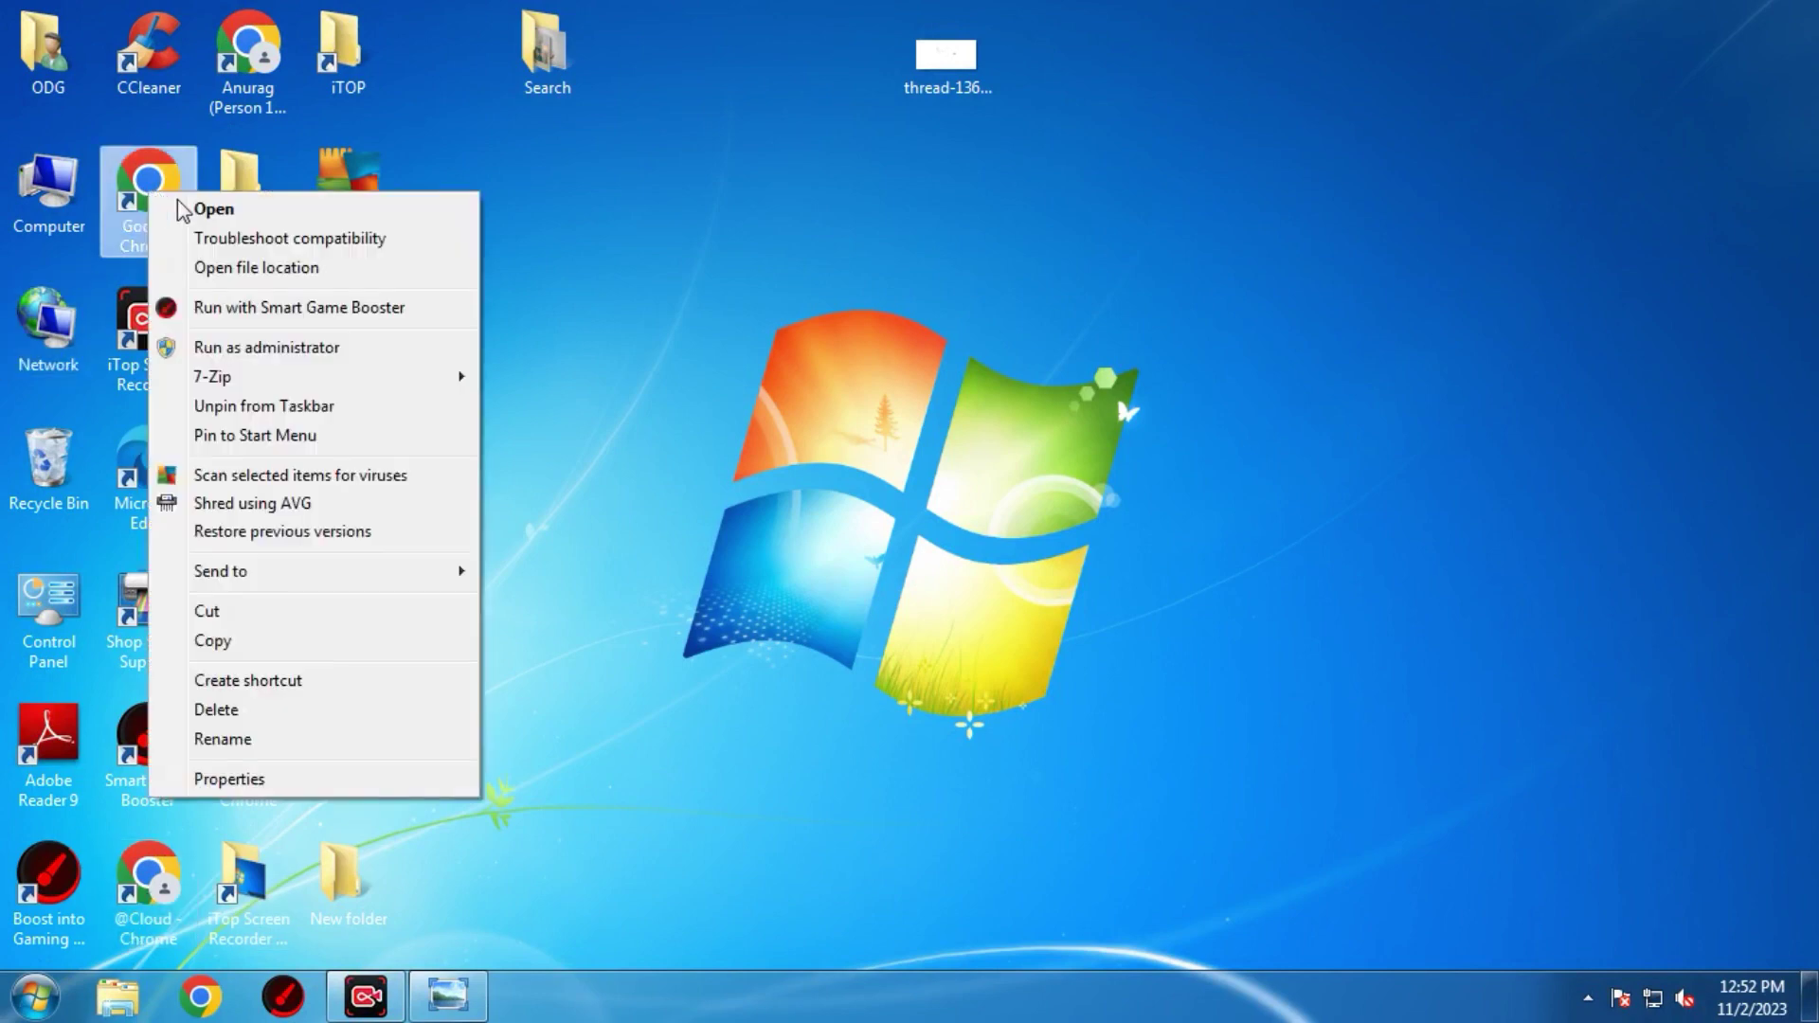
{"action": "left_click", "coordinate": [318, 778]}
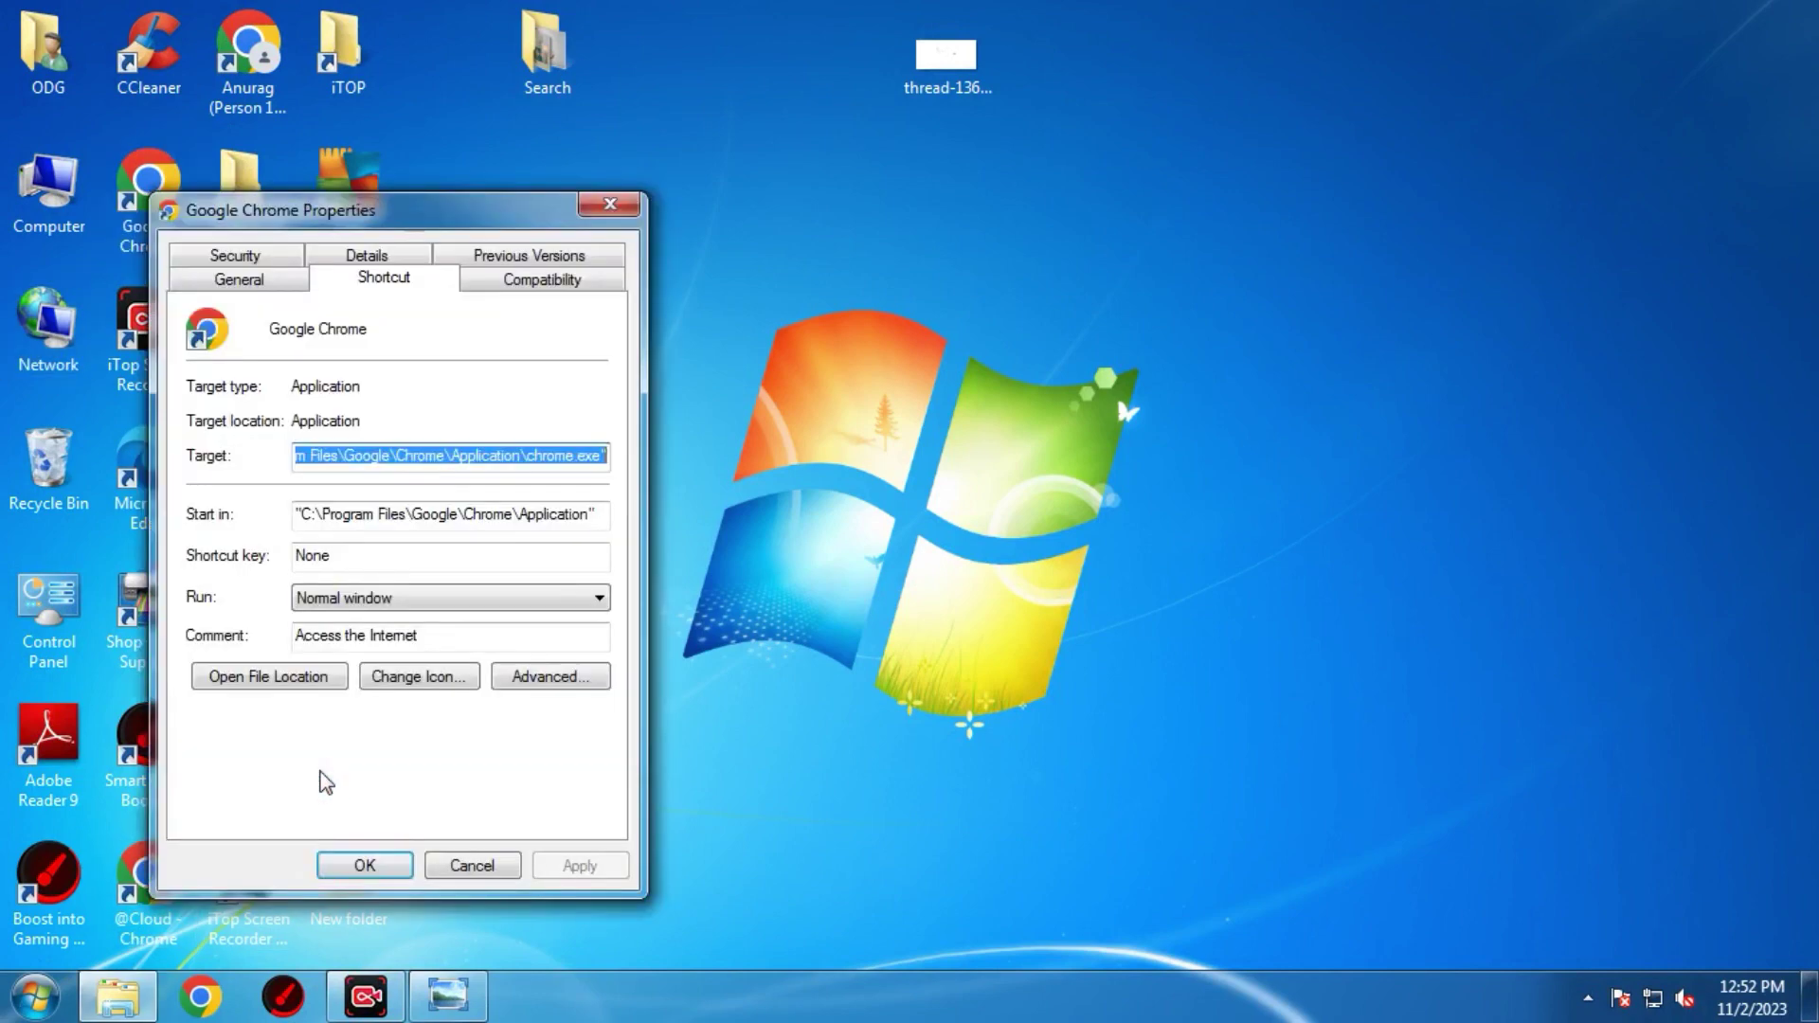
{"action": "left_click", "coordinate": [536, 284]}
{"action": "left_click", "coordinate": [216, 434]}
{"action": "left_click", "coordinate": [312, 464]}
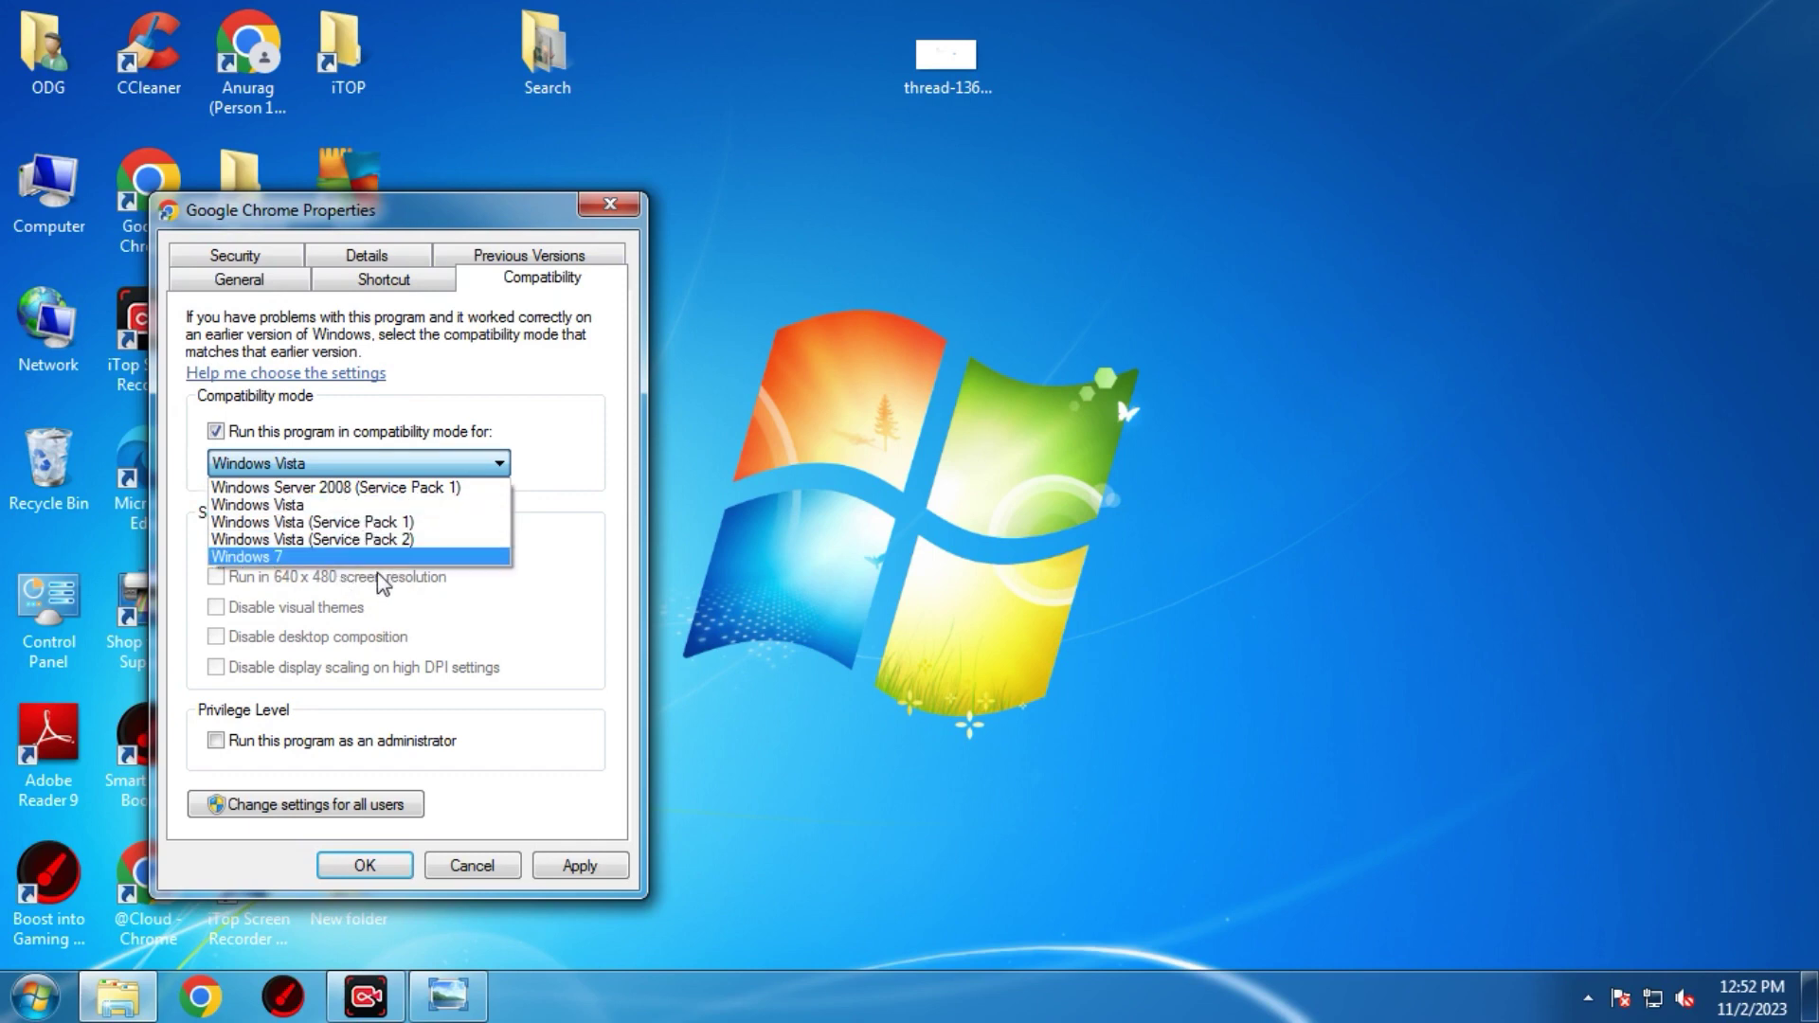
{"action": "left_click", "coordinate": [329, 557]}
{"action": "left_click", "coordinate": [559, 865]}
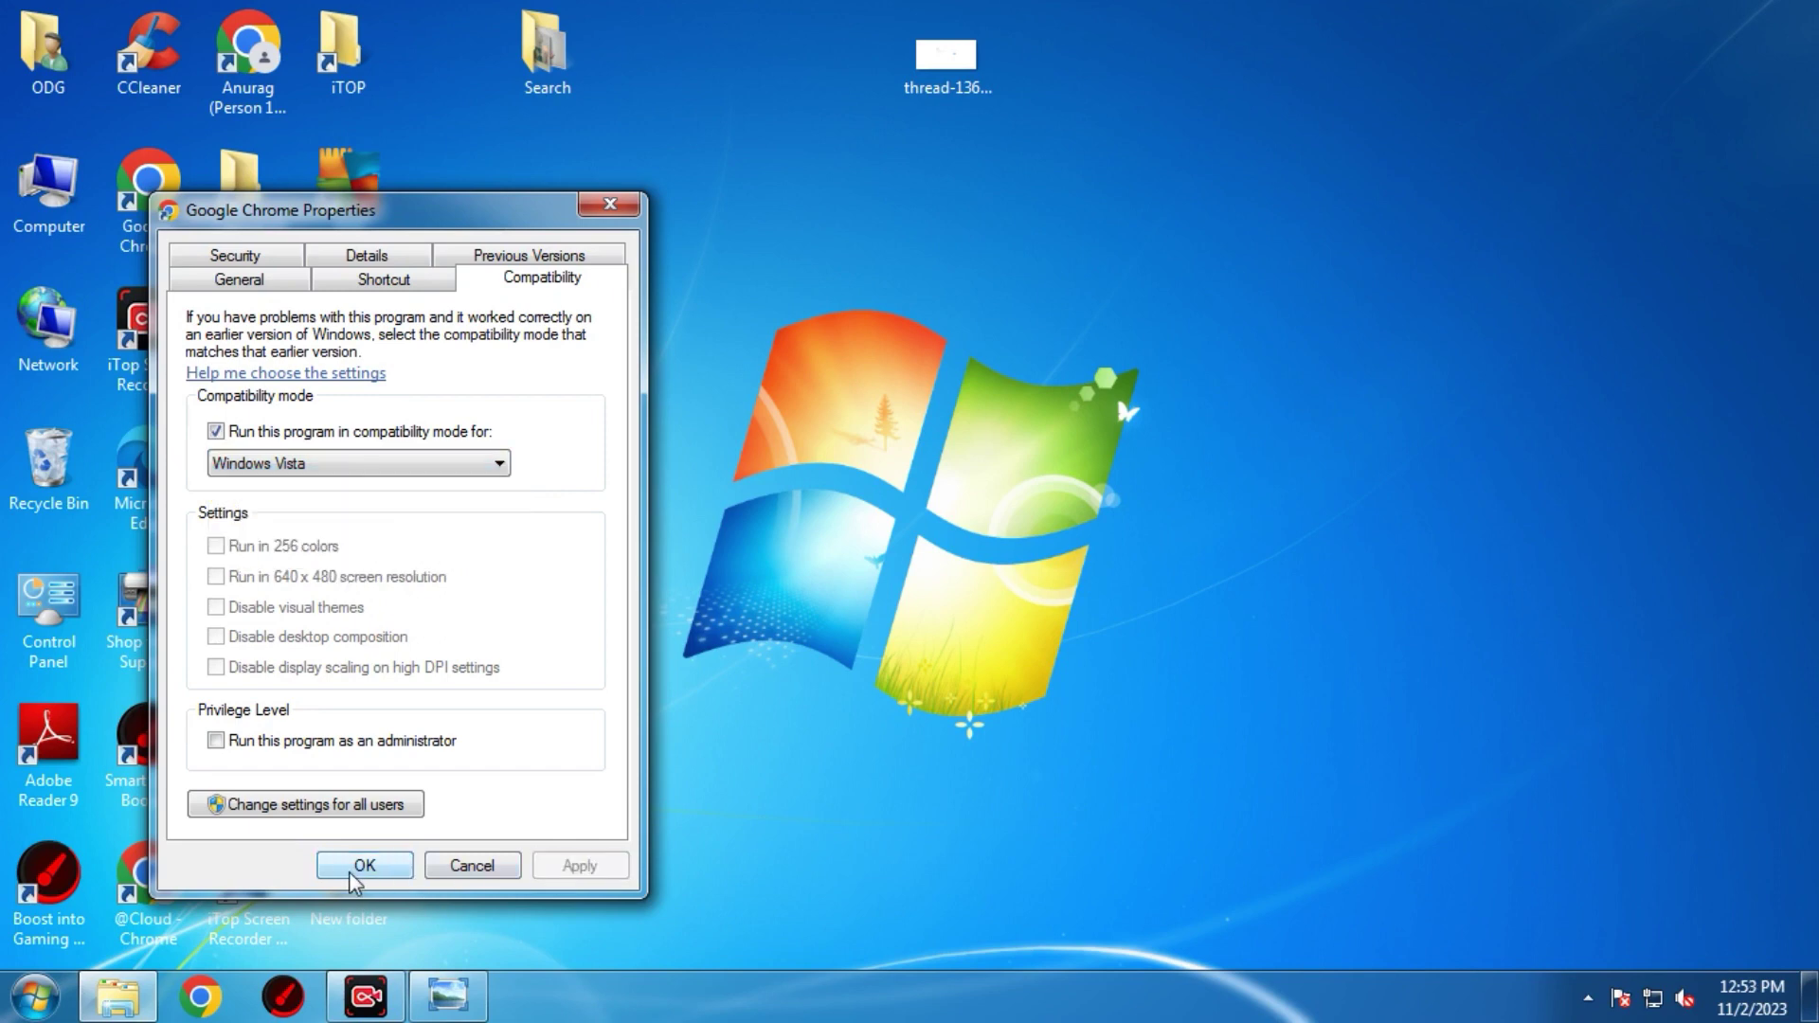
{"action": "left_click", "coordinate": [365, 865]}
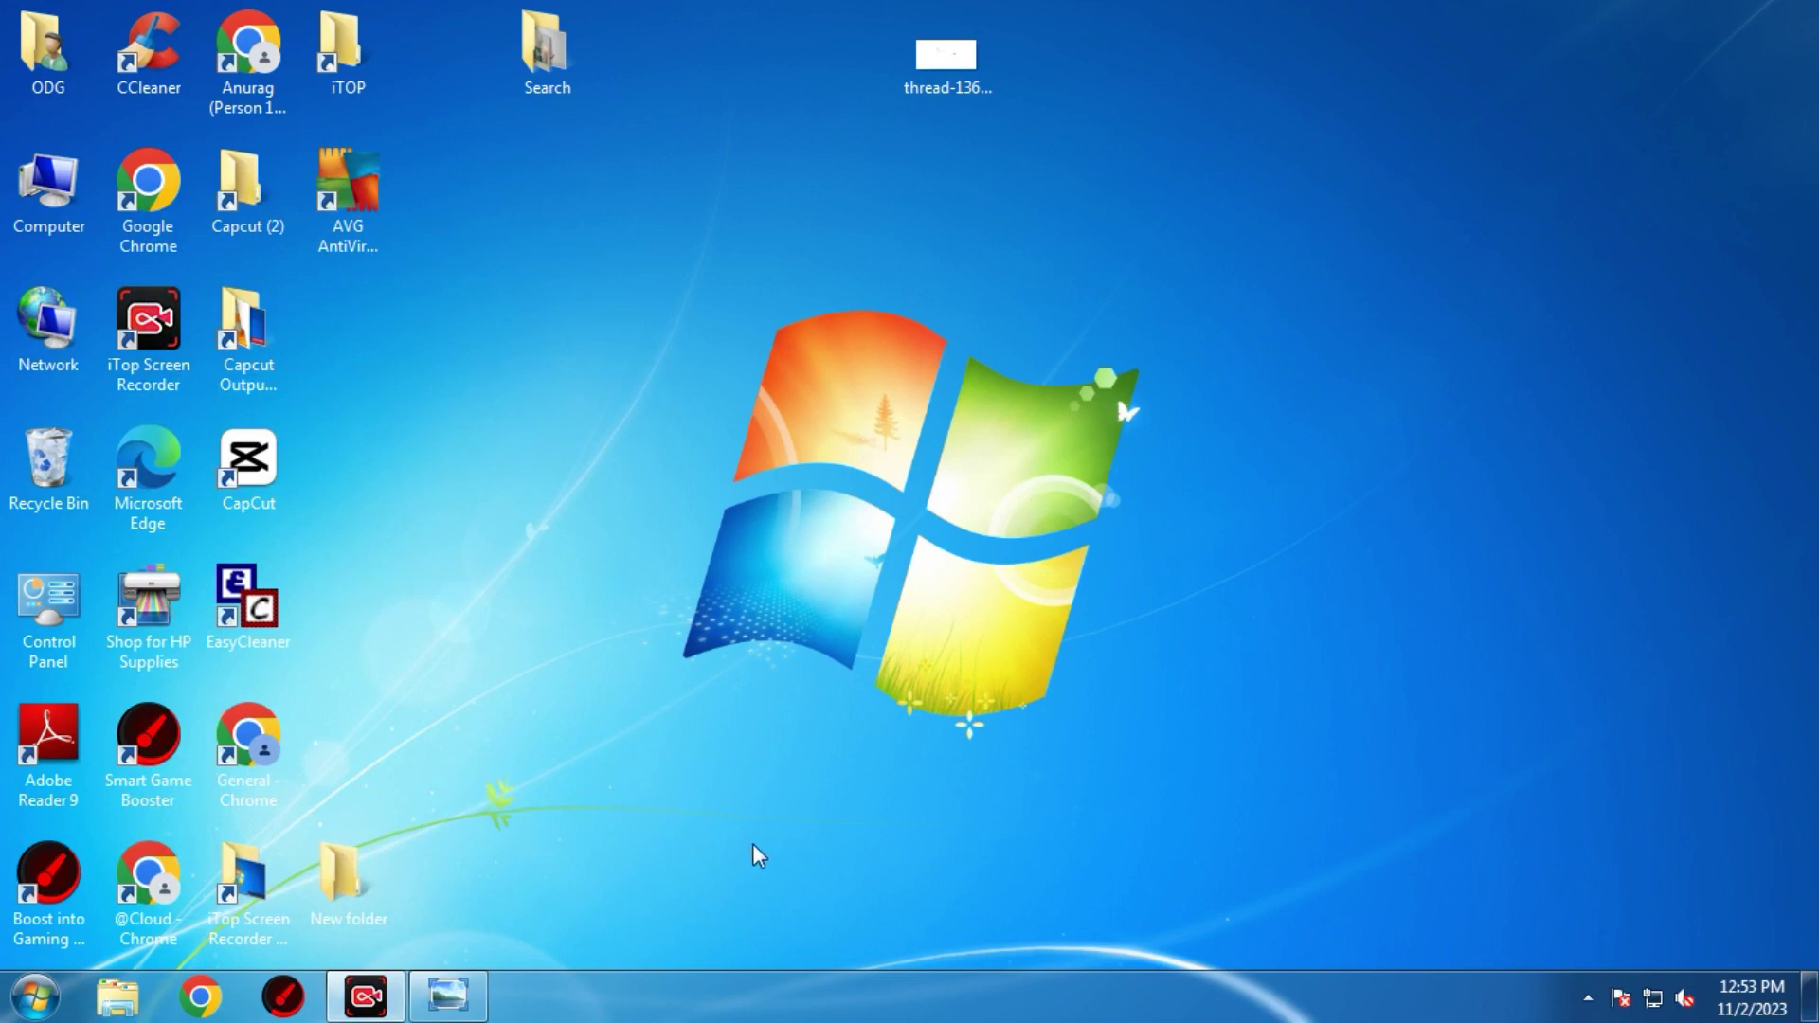
Step: Try appending --no-sandbox to the target path in the Google Chrome shortcut's properties
{"action": "right_click", "coordinate": [139, 224]}
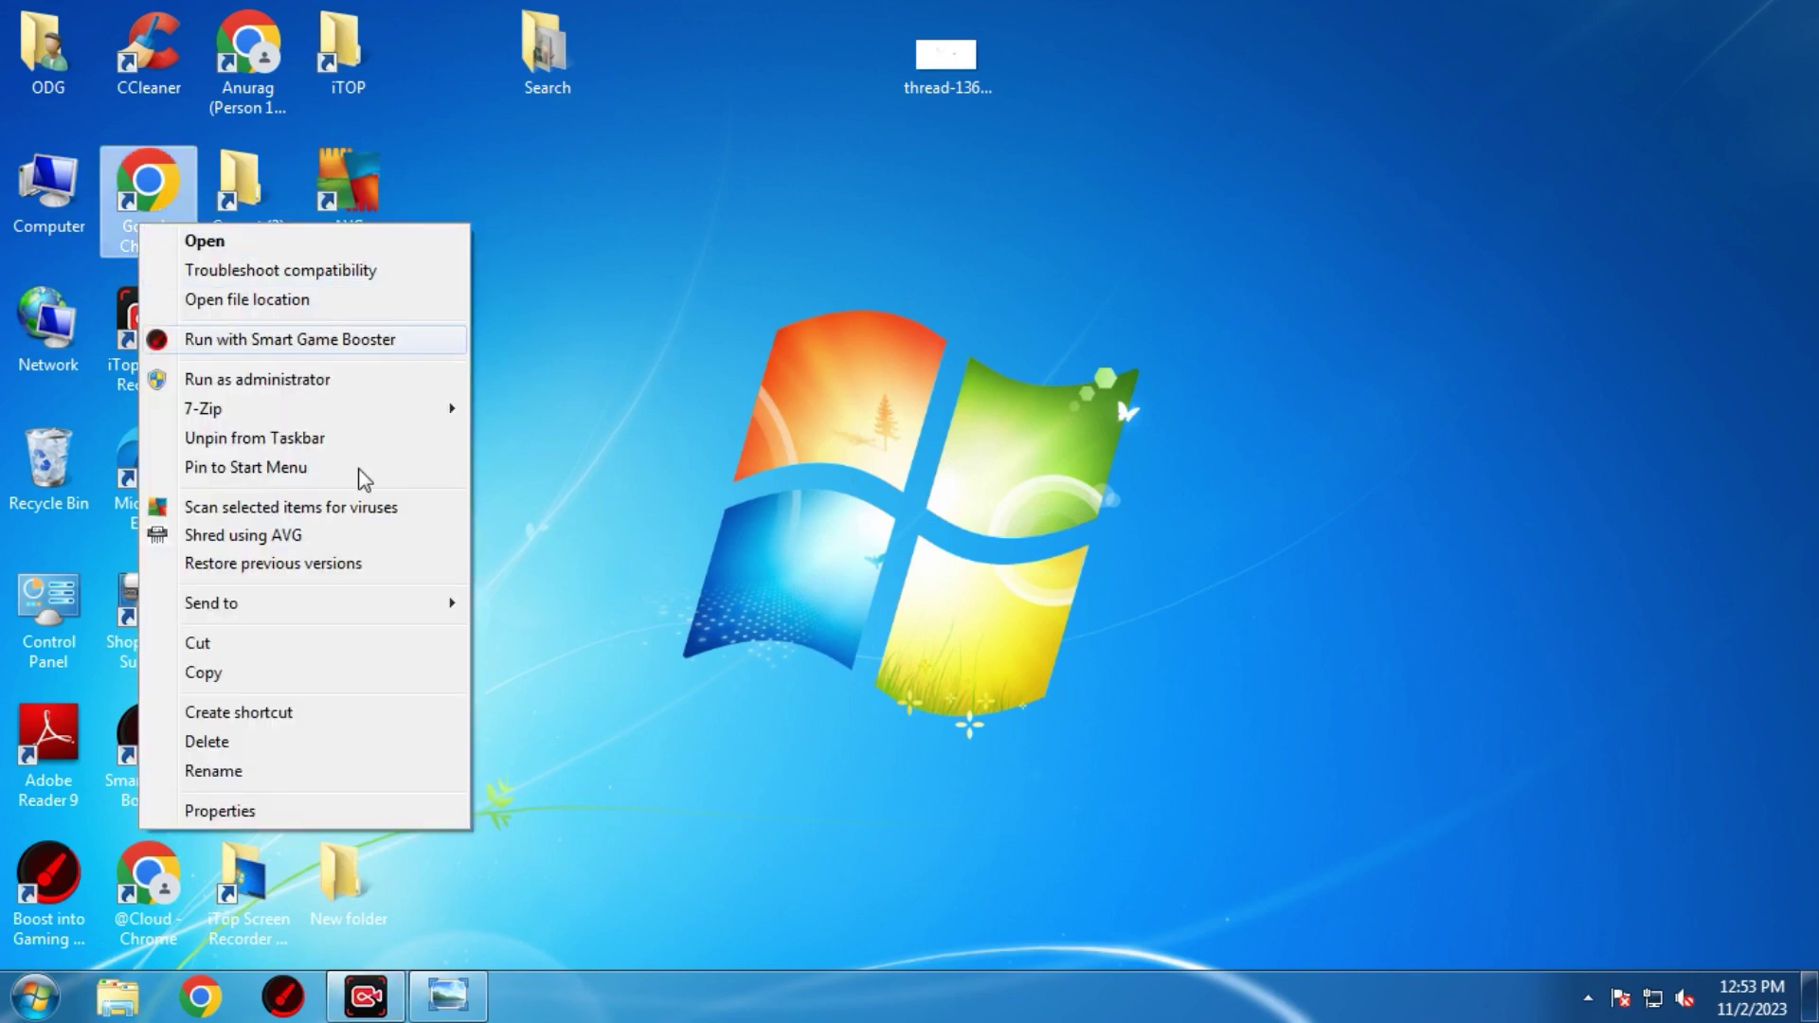
{"action": "left_click", "coordinate": [321, 811]}
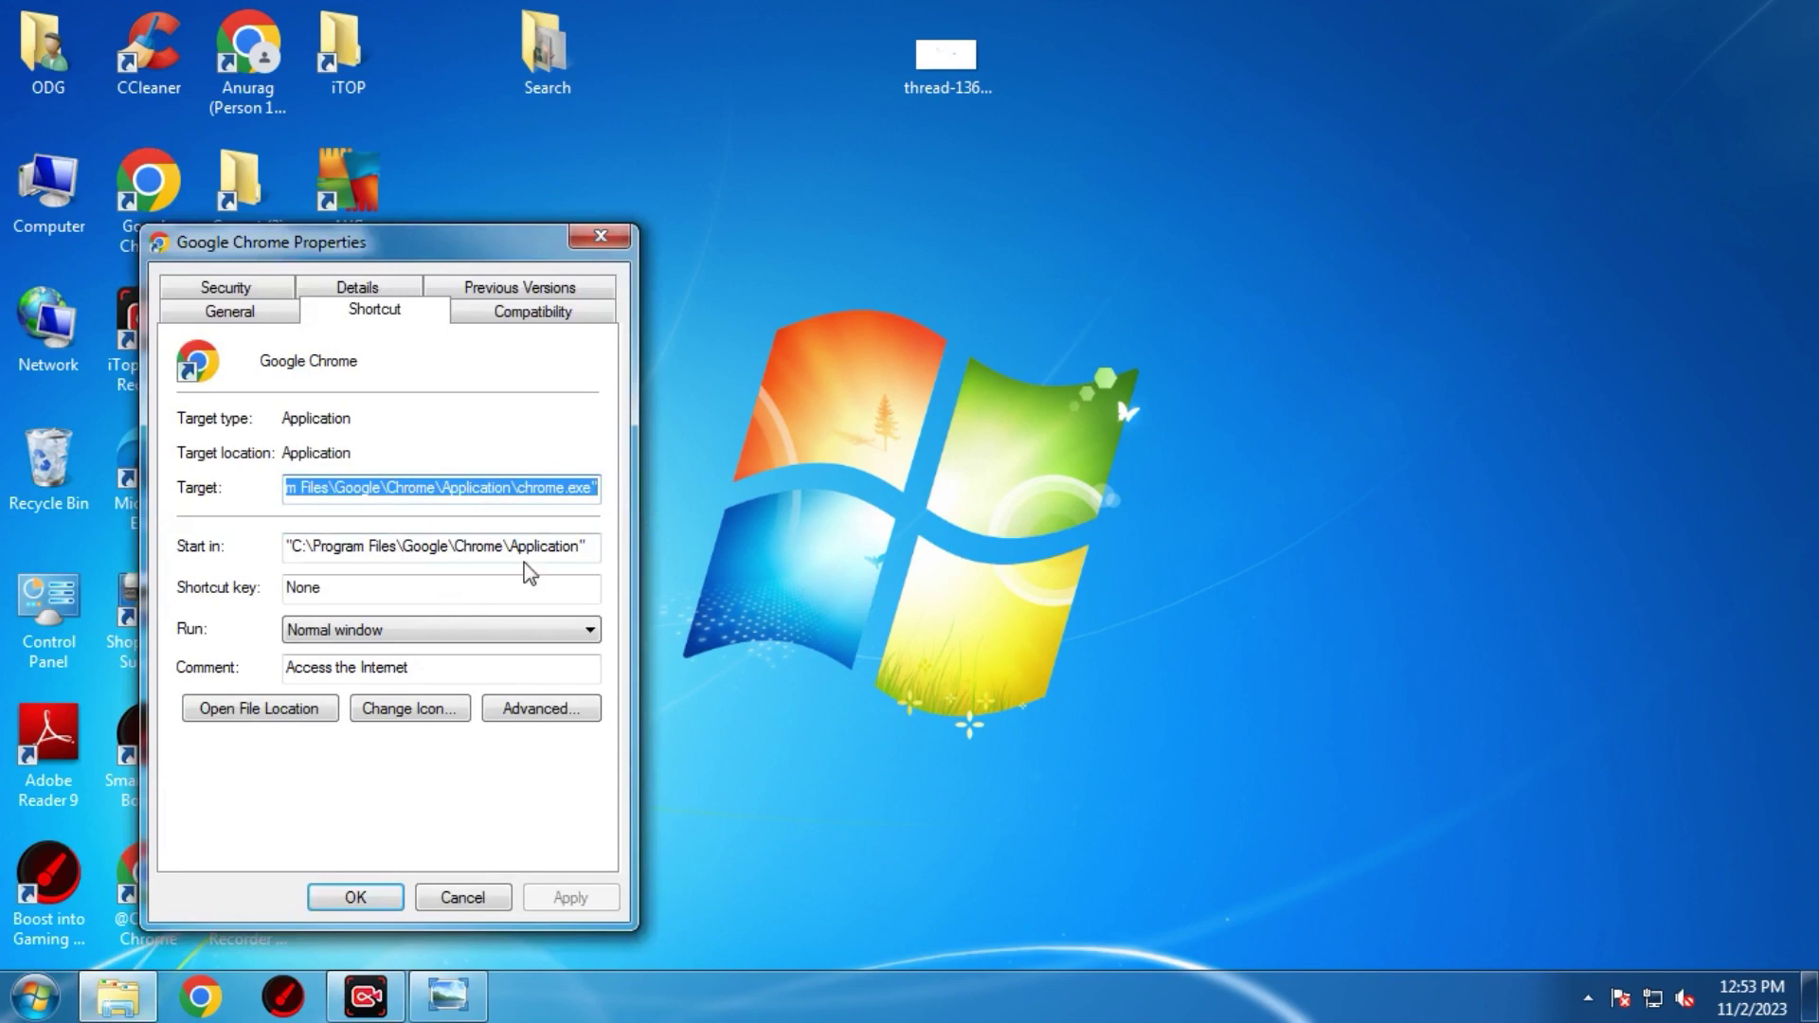
{"action": "left_click", "coordinate": [569, 487]}
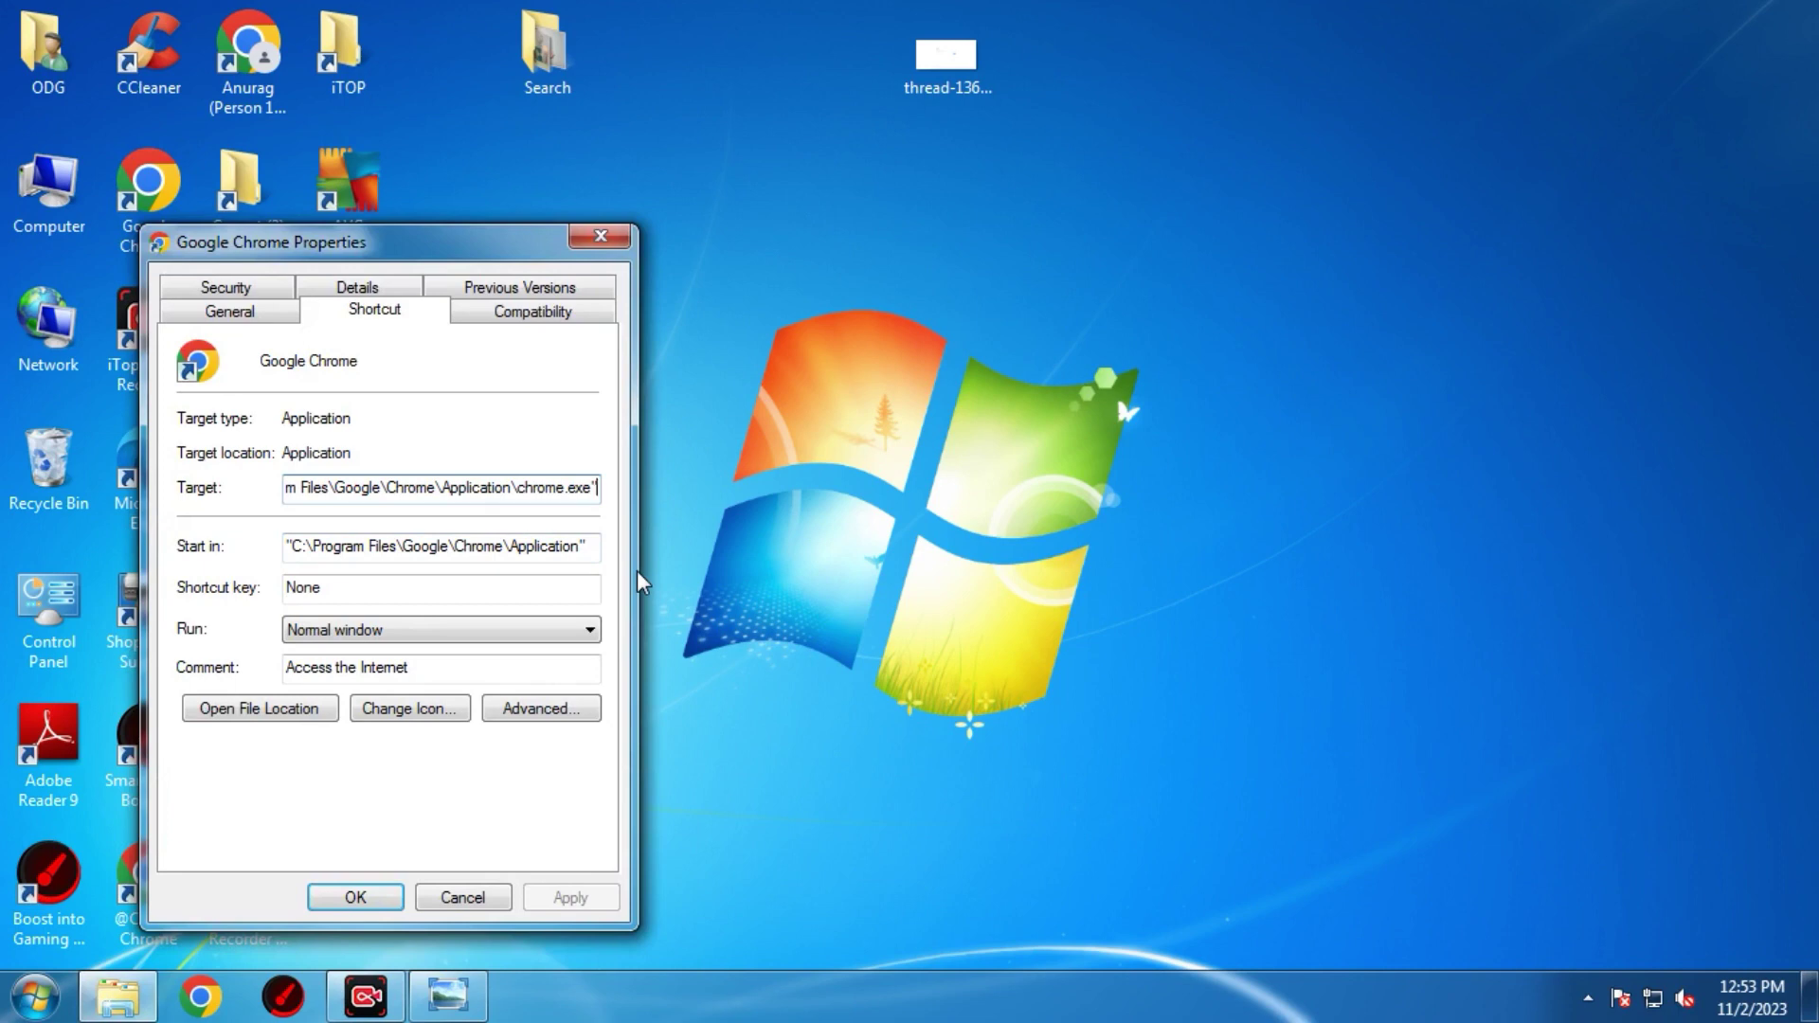
{"action": "type", "text": "-"}
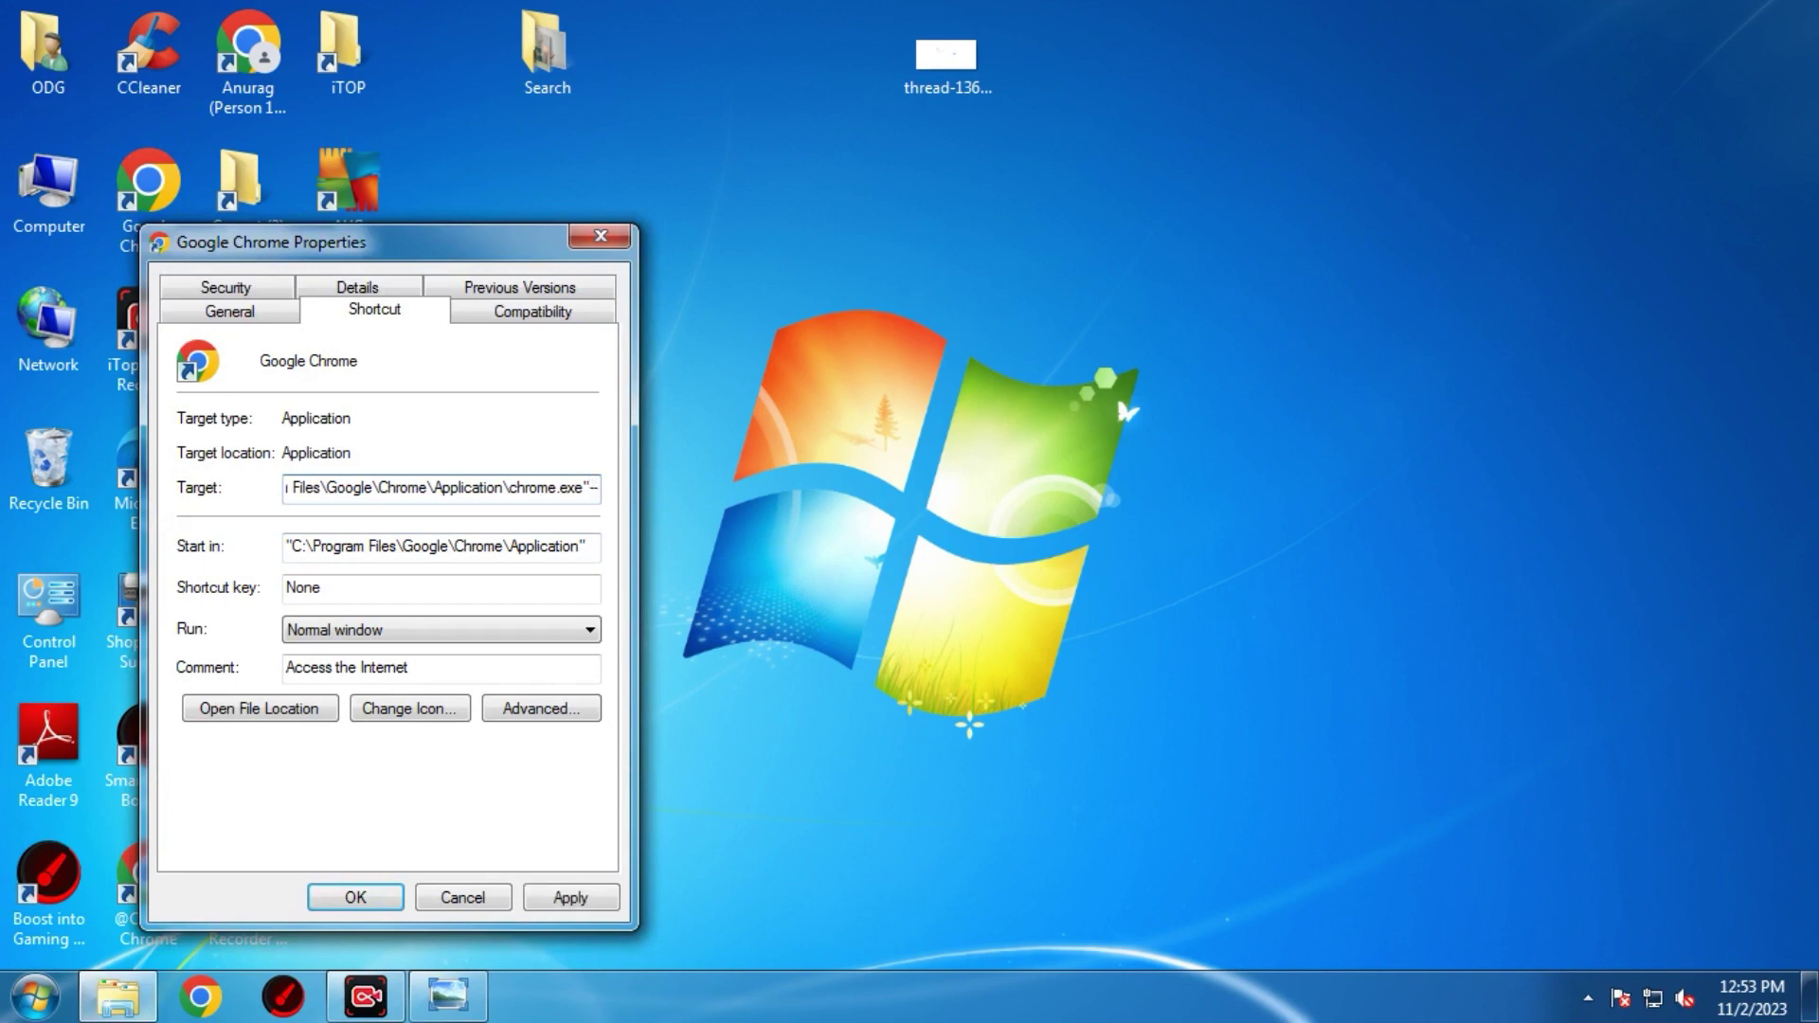
{"action": "type", "text": "-no"}
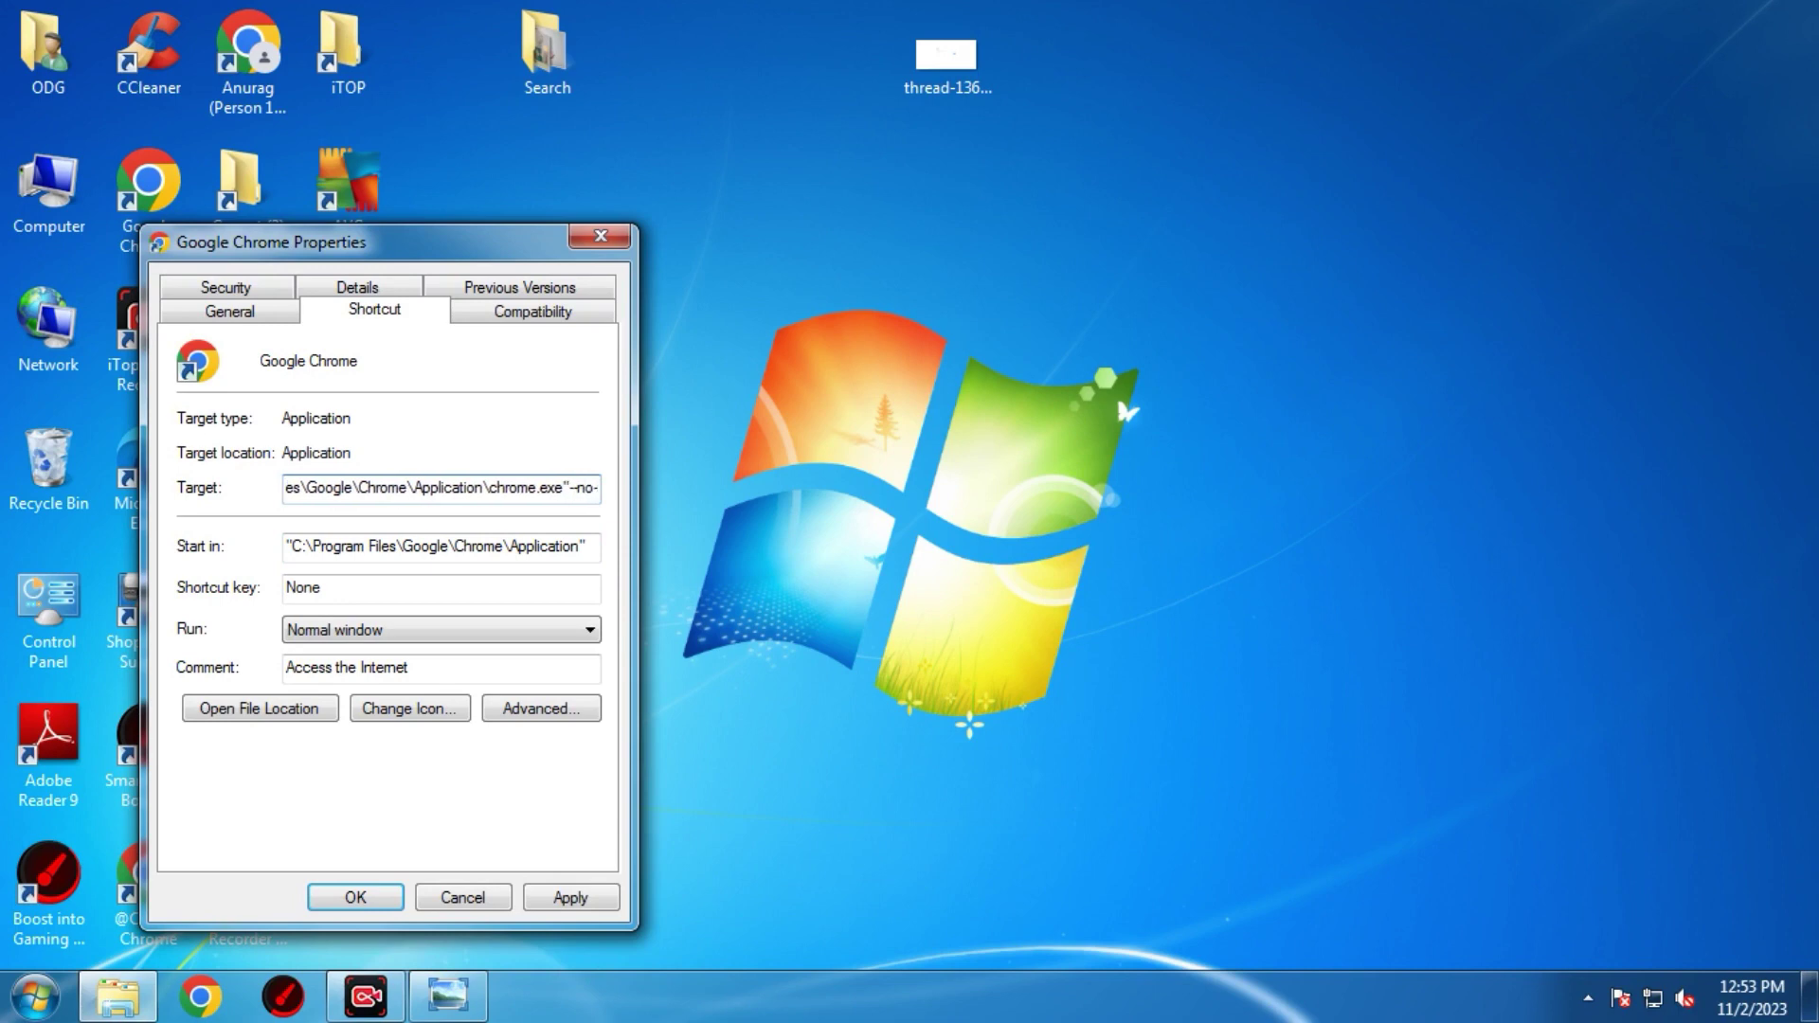
{"action": "type", "text": "-sandbox"}
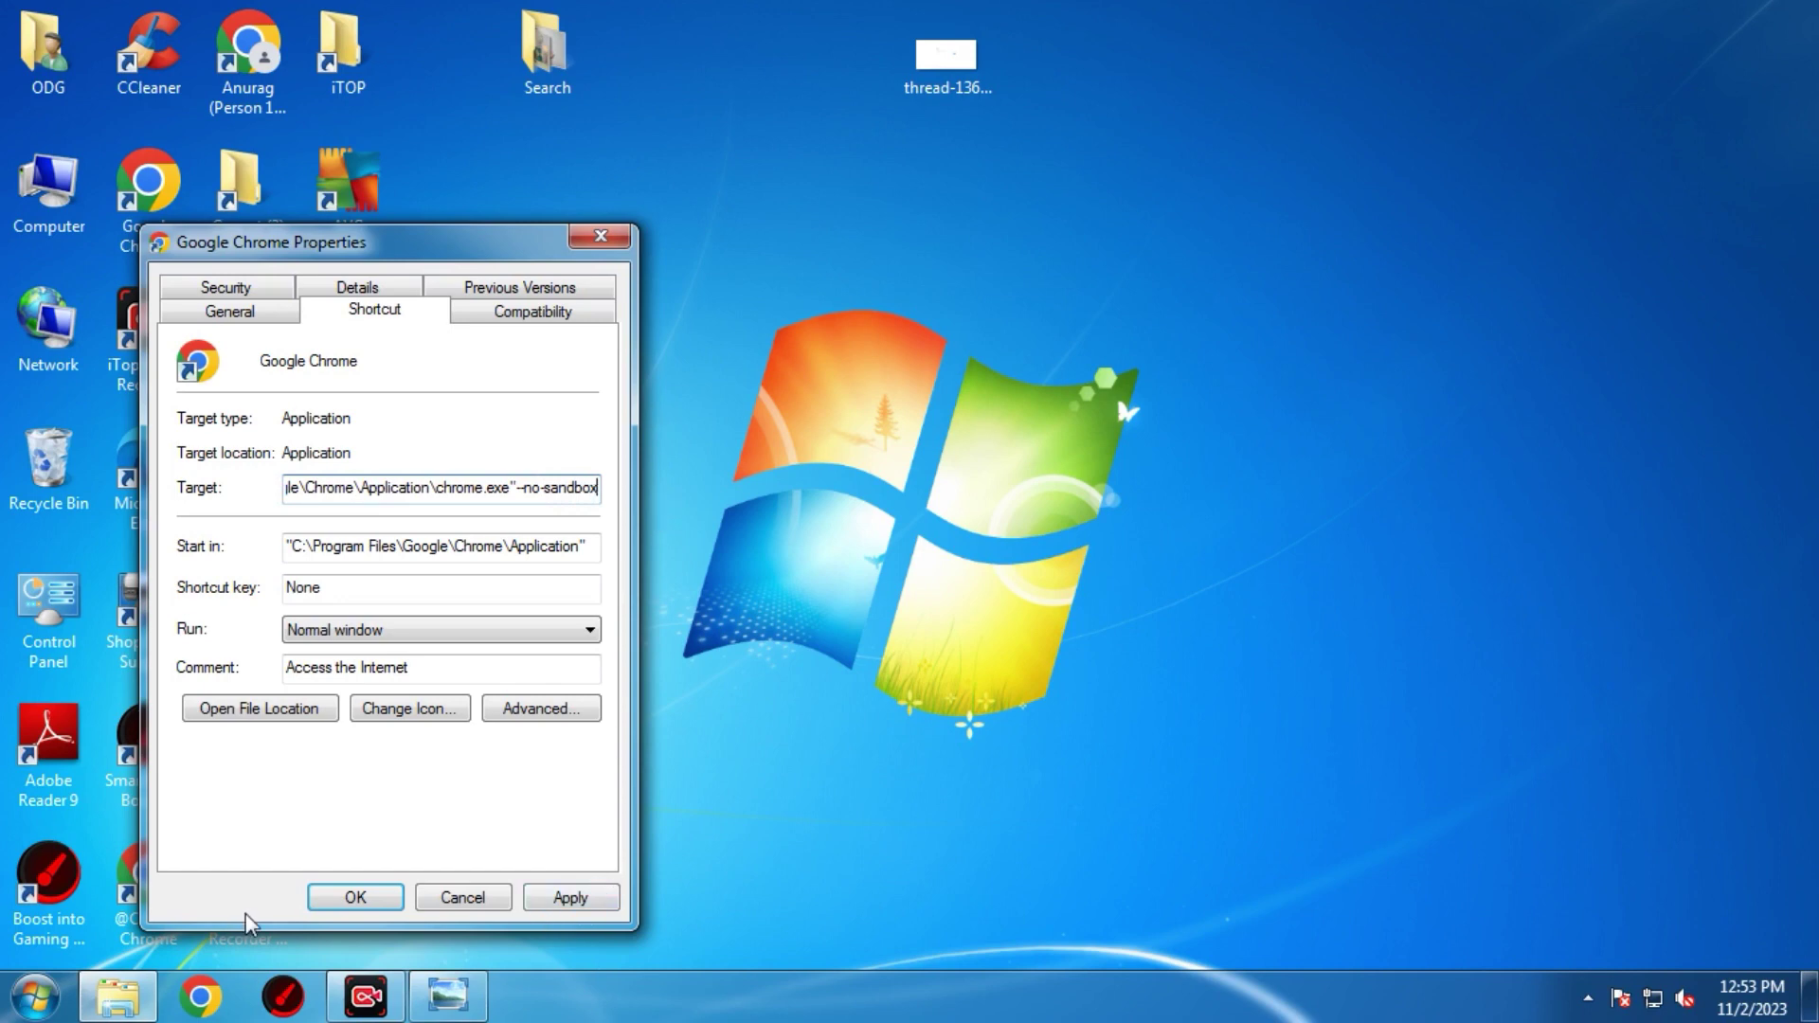
{"action": "left_click", "coordinate": [464, 899]}
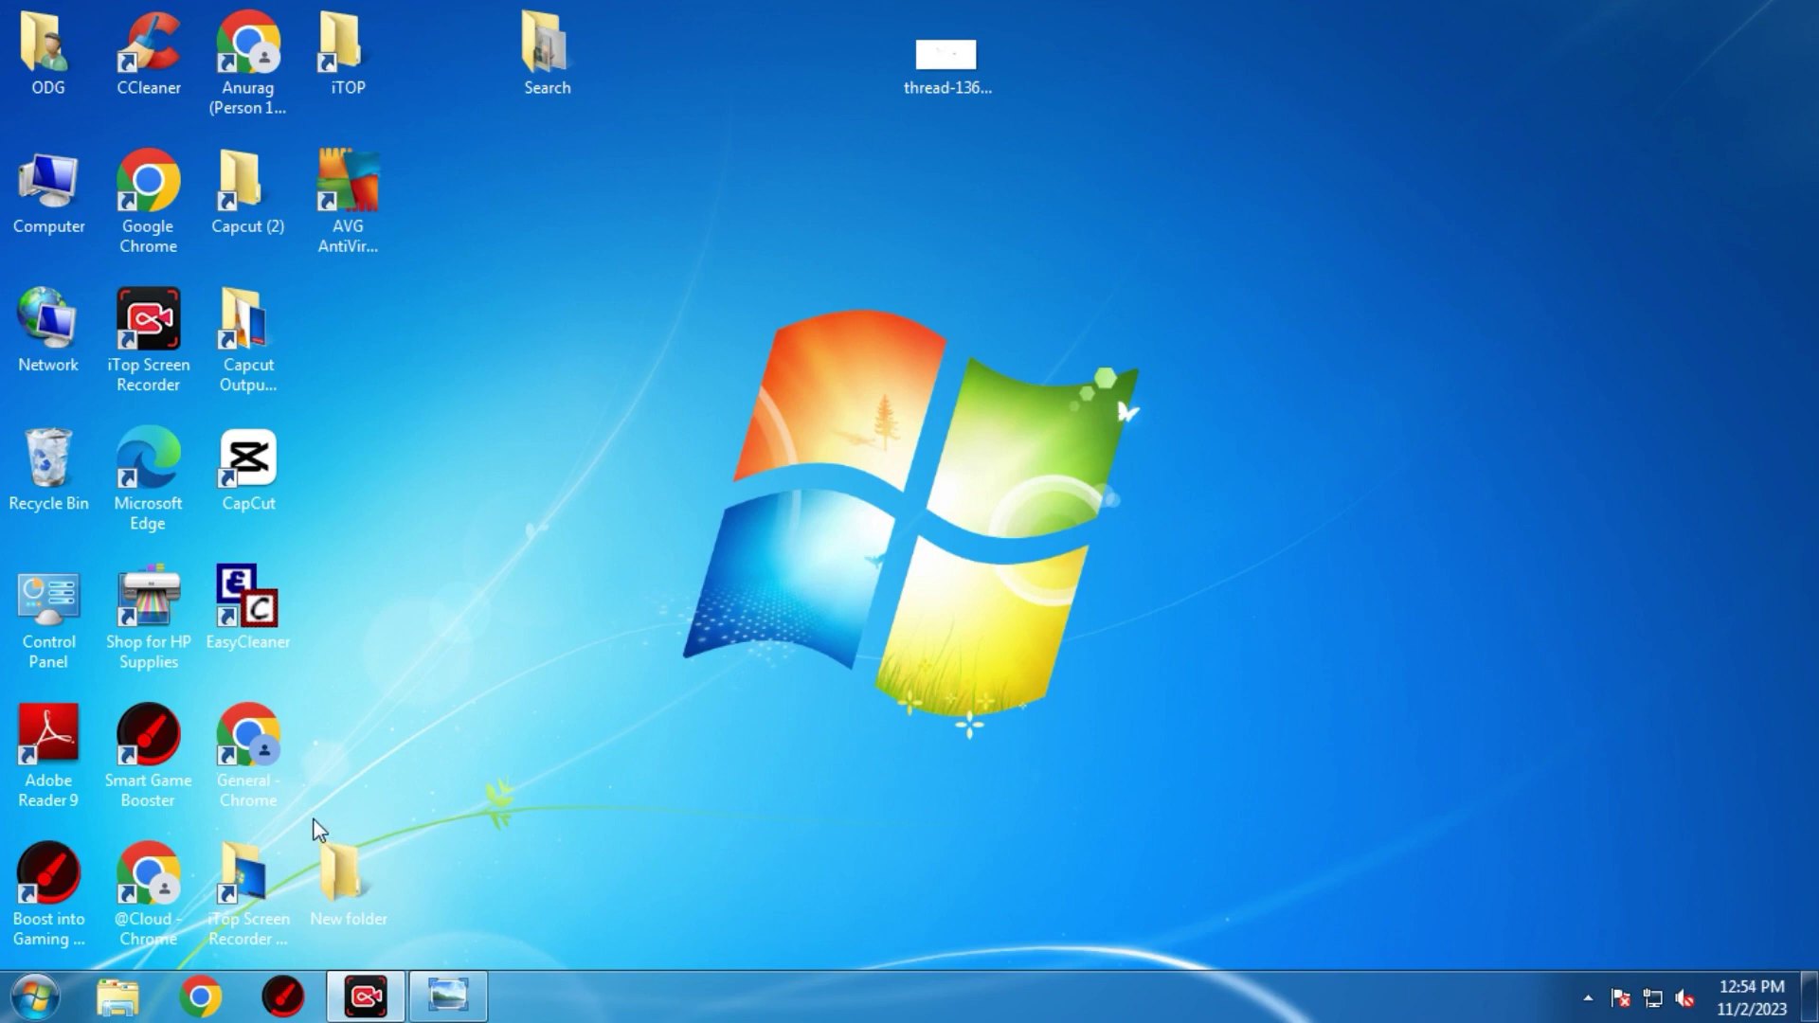
Step: Check the target path in the Google Chrome shortcut's properties and close them without changes
{"action": "right_click", "coordinate": [169, 219]}
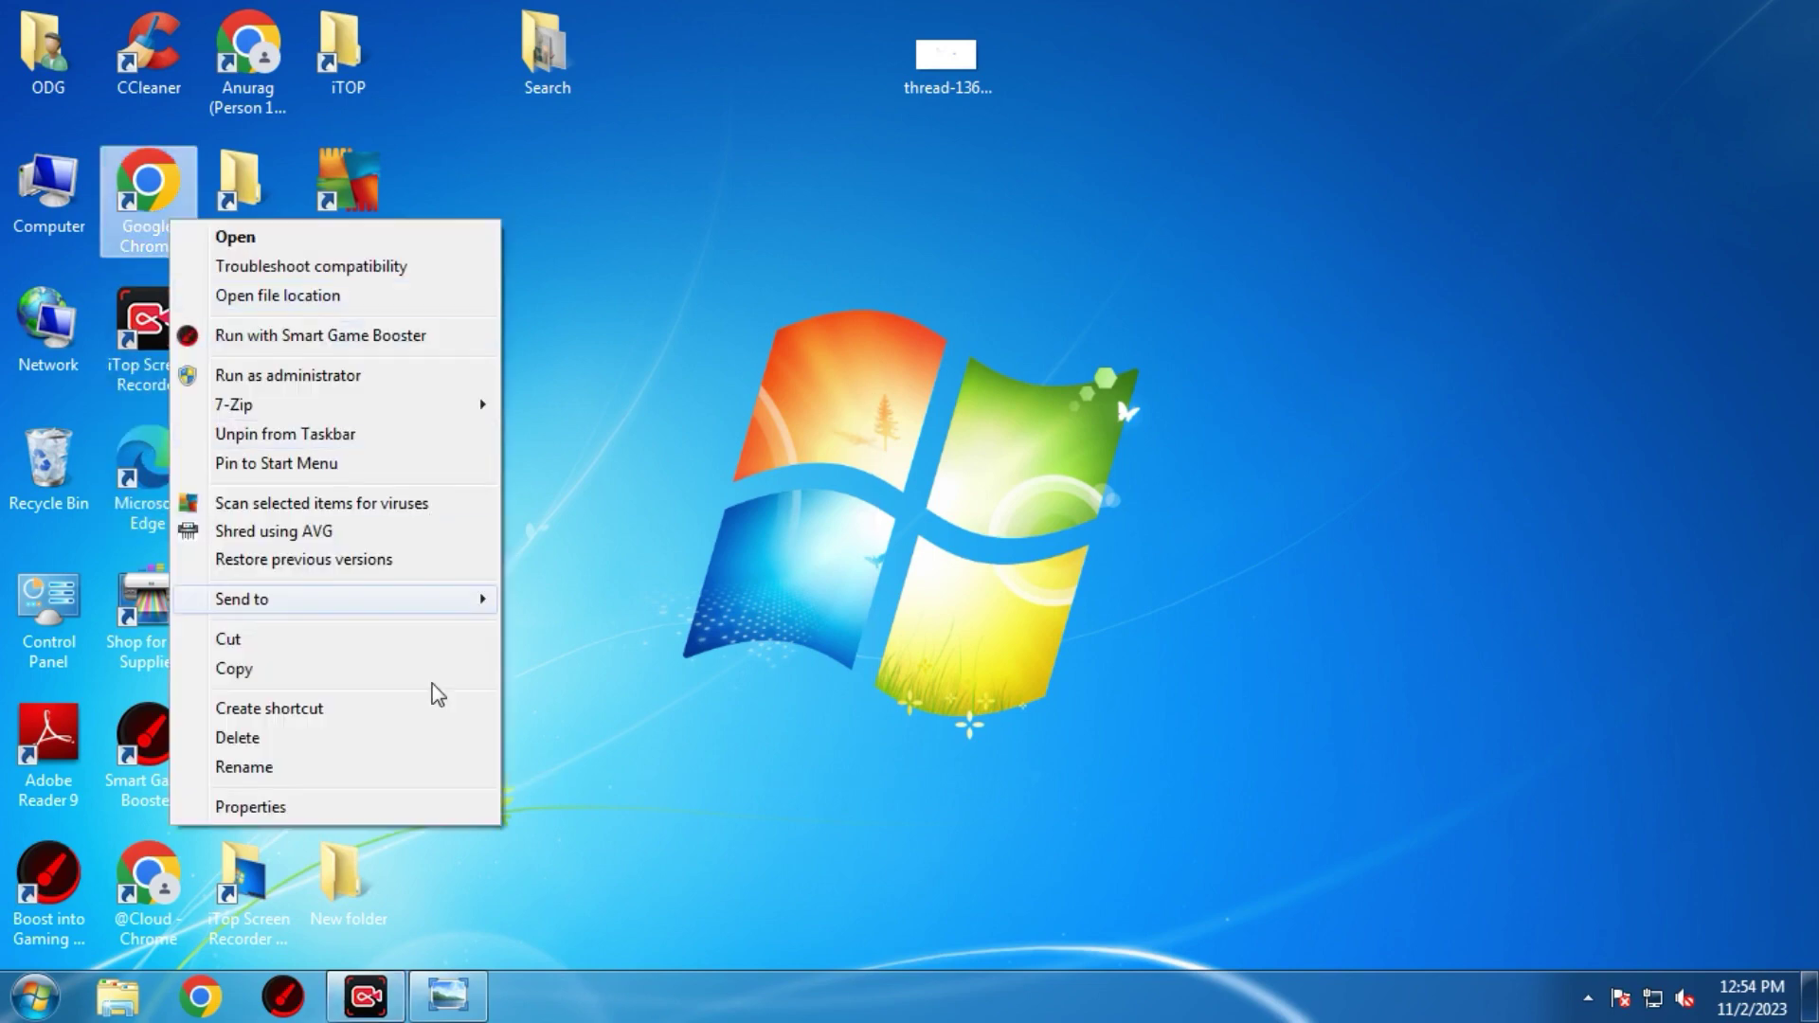
{"action": "left_click", "coordinate": [389, 805]}
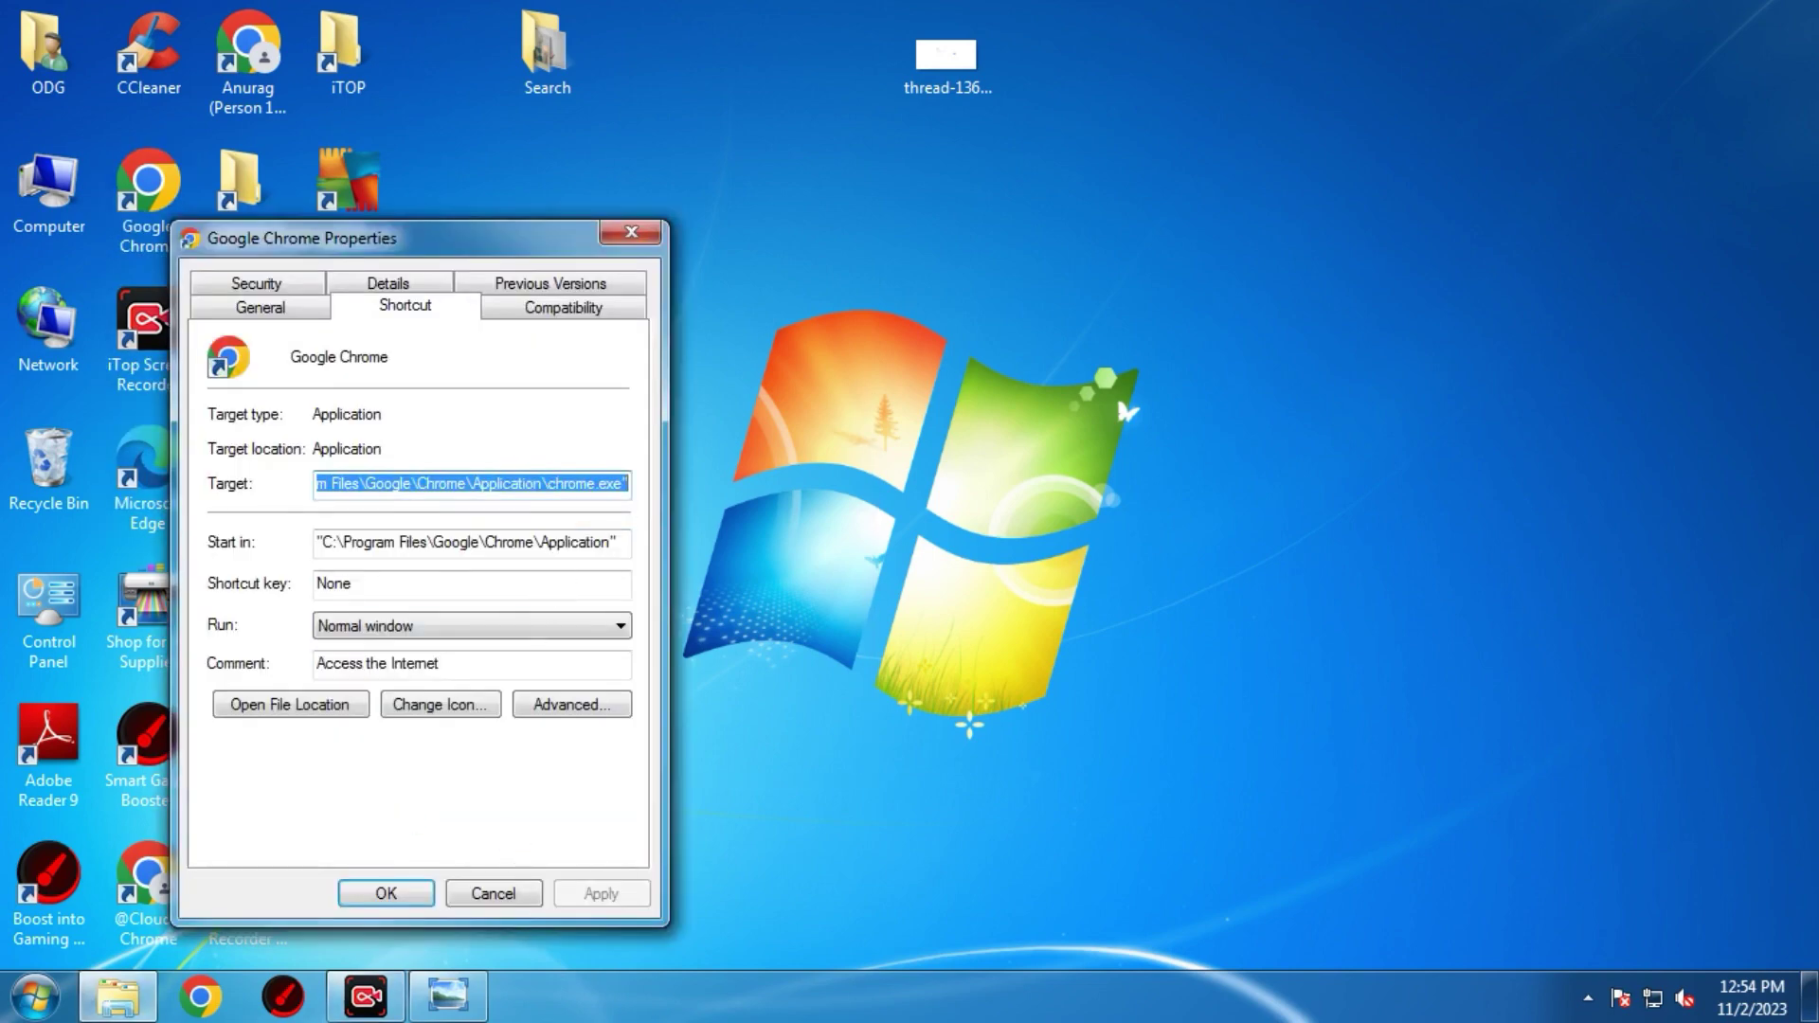
{"action": "left_click", "coordinate": [625, 484]}
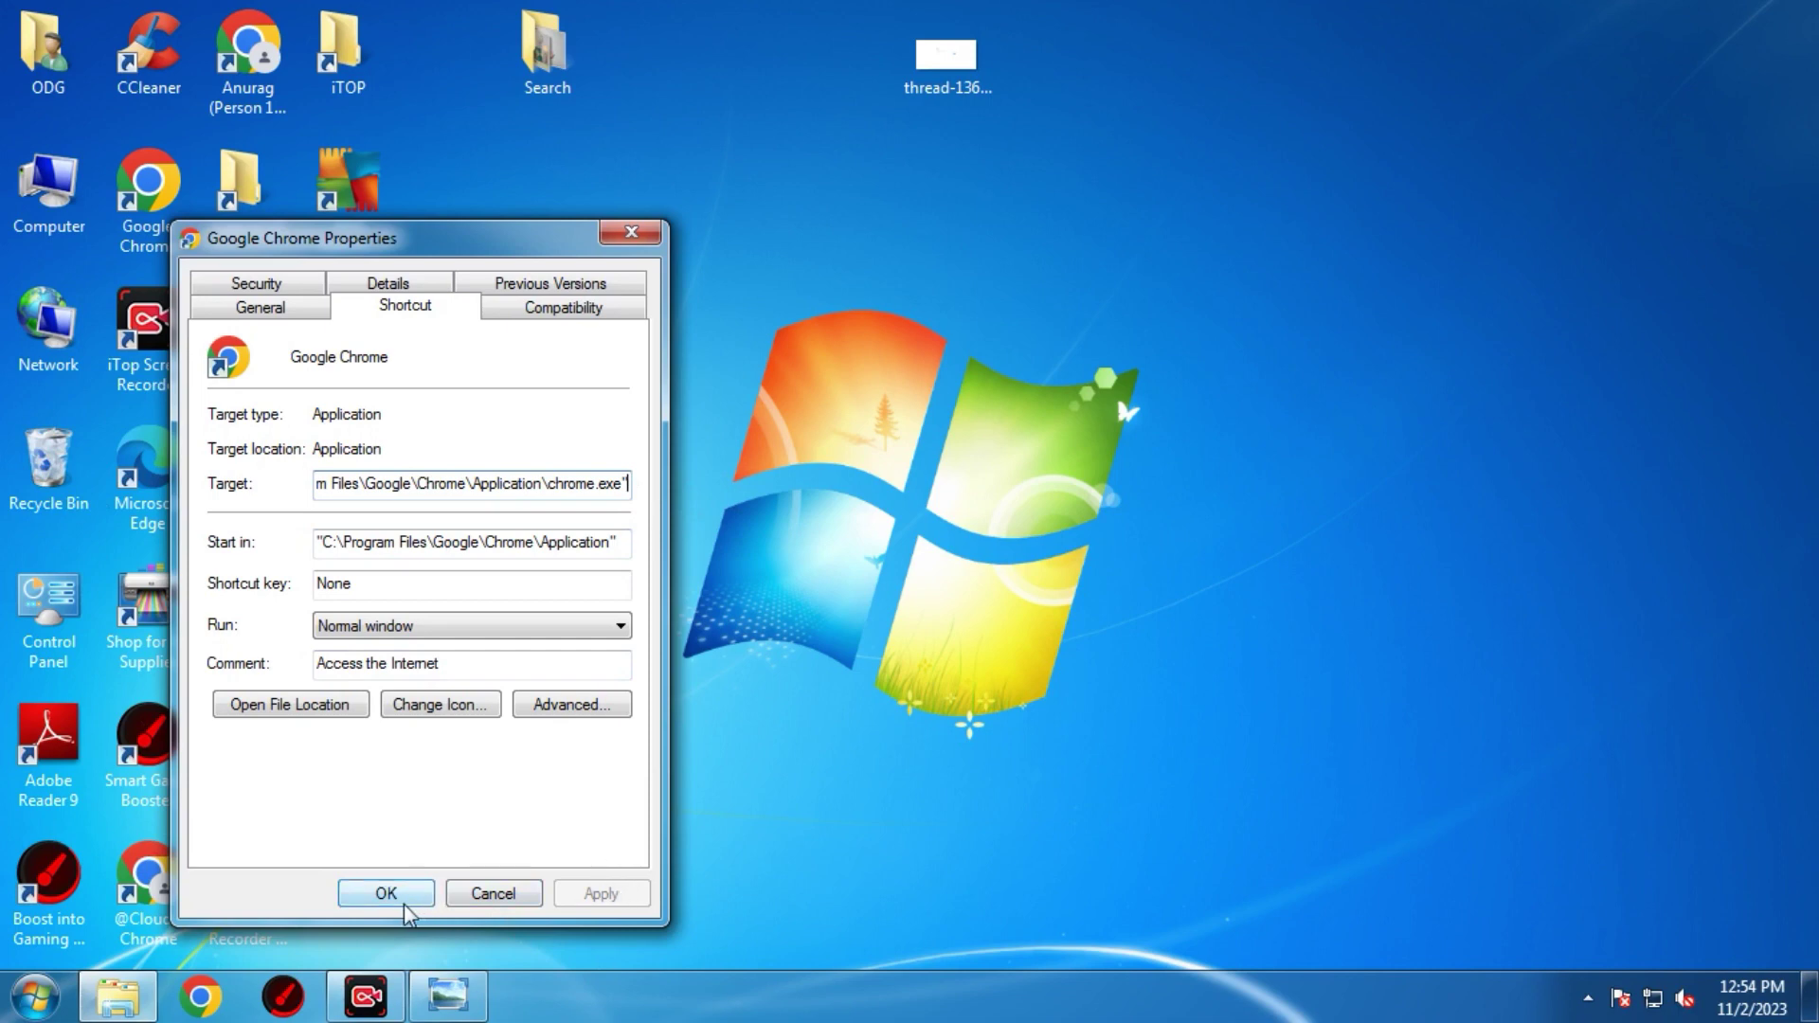
{"action": "mouse_move", "coordinate": [454, 995]}
{"action": "left_click", "coordinate": [481, 894]}
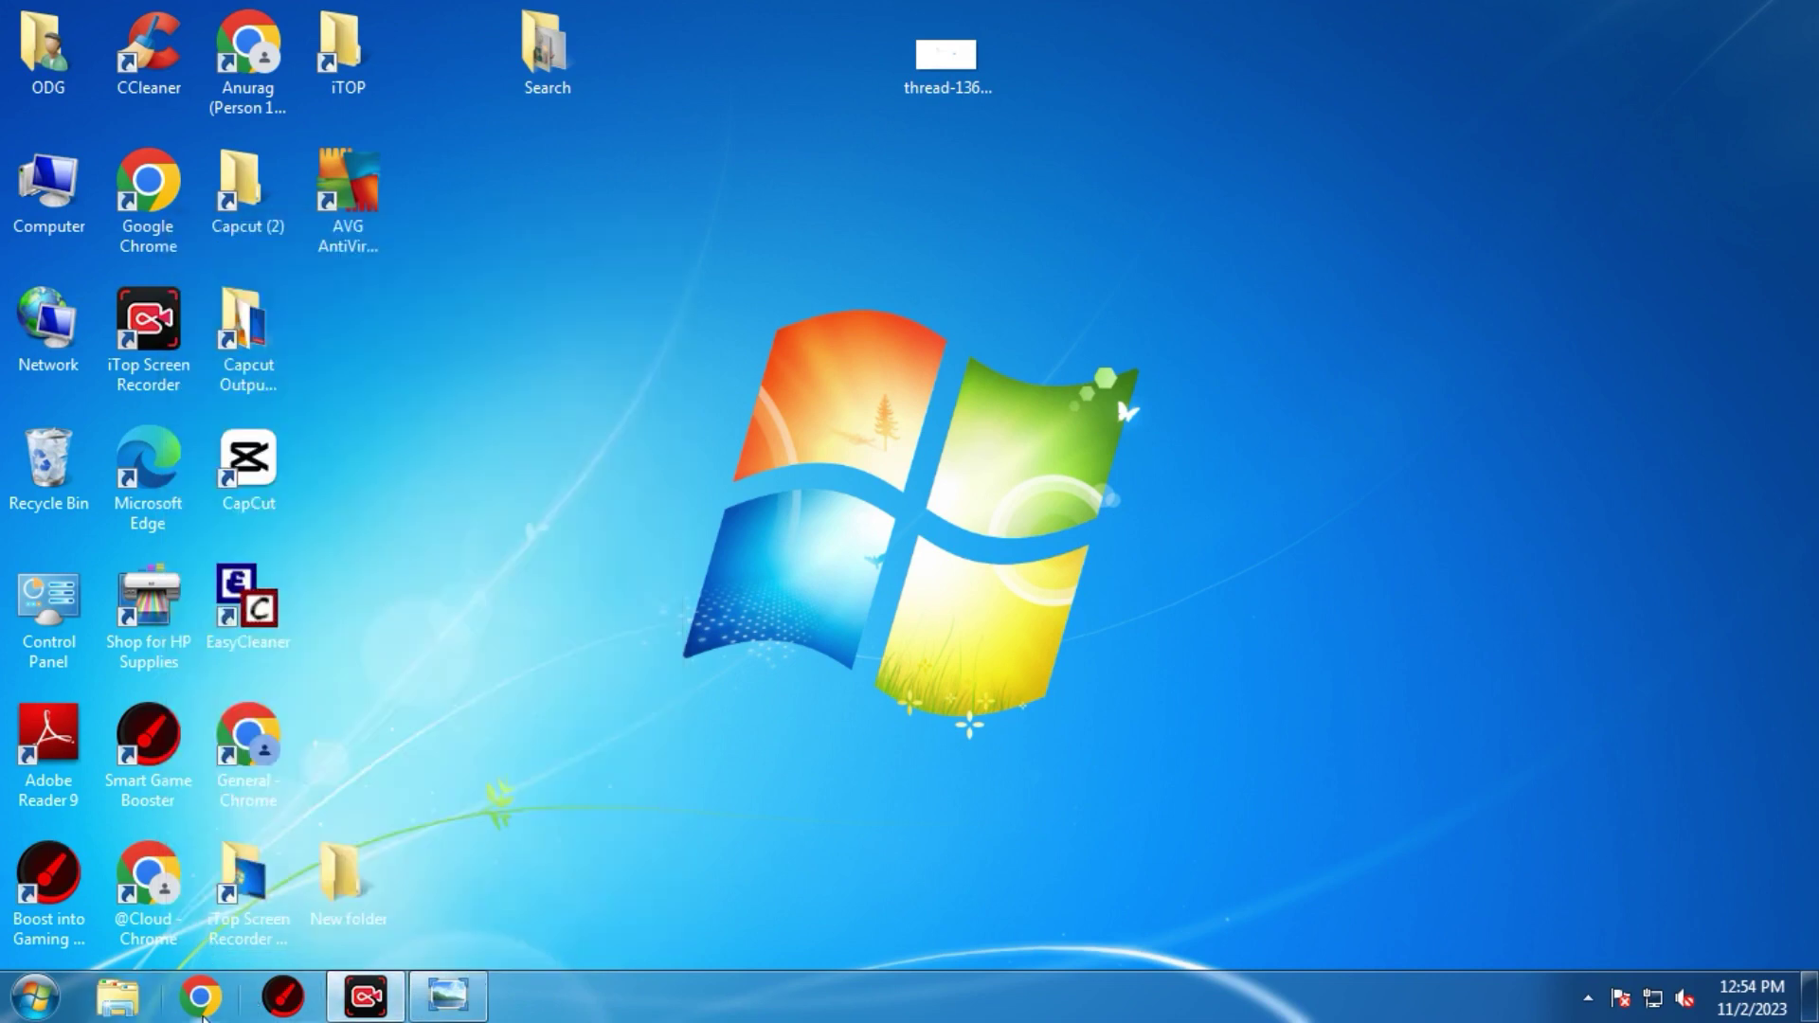
Step: Launch Google Chrome with the General profile and open its settings
{"action": "double_click", "coordinate": [155, 216]}
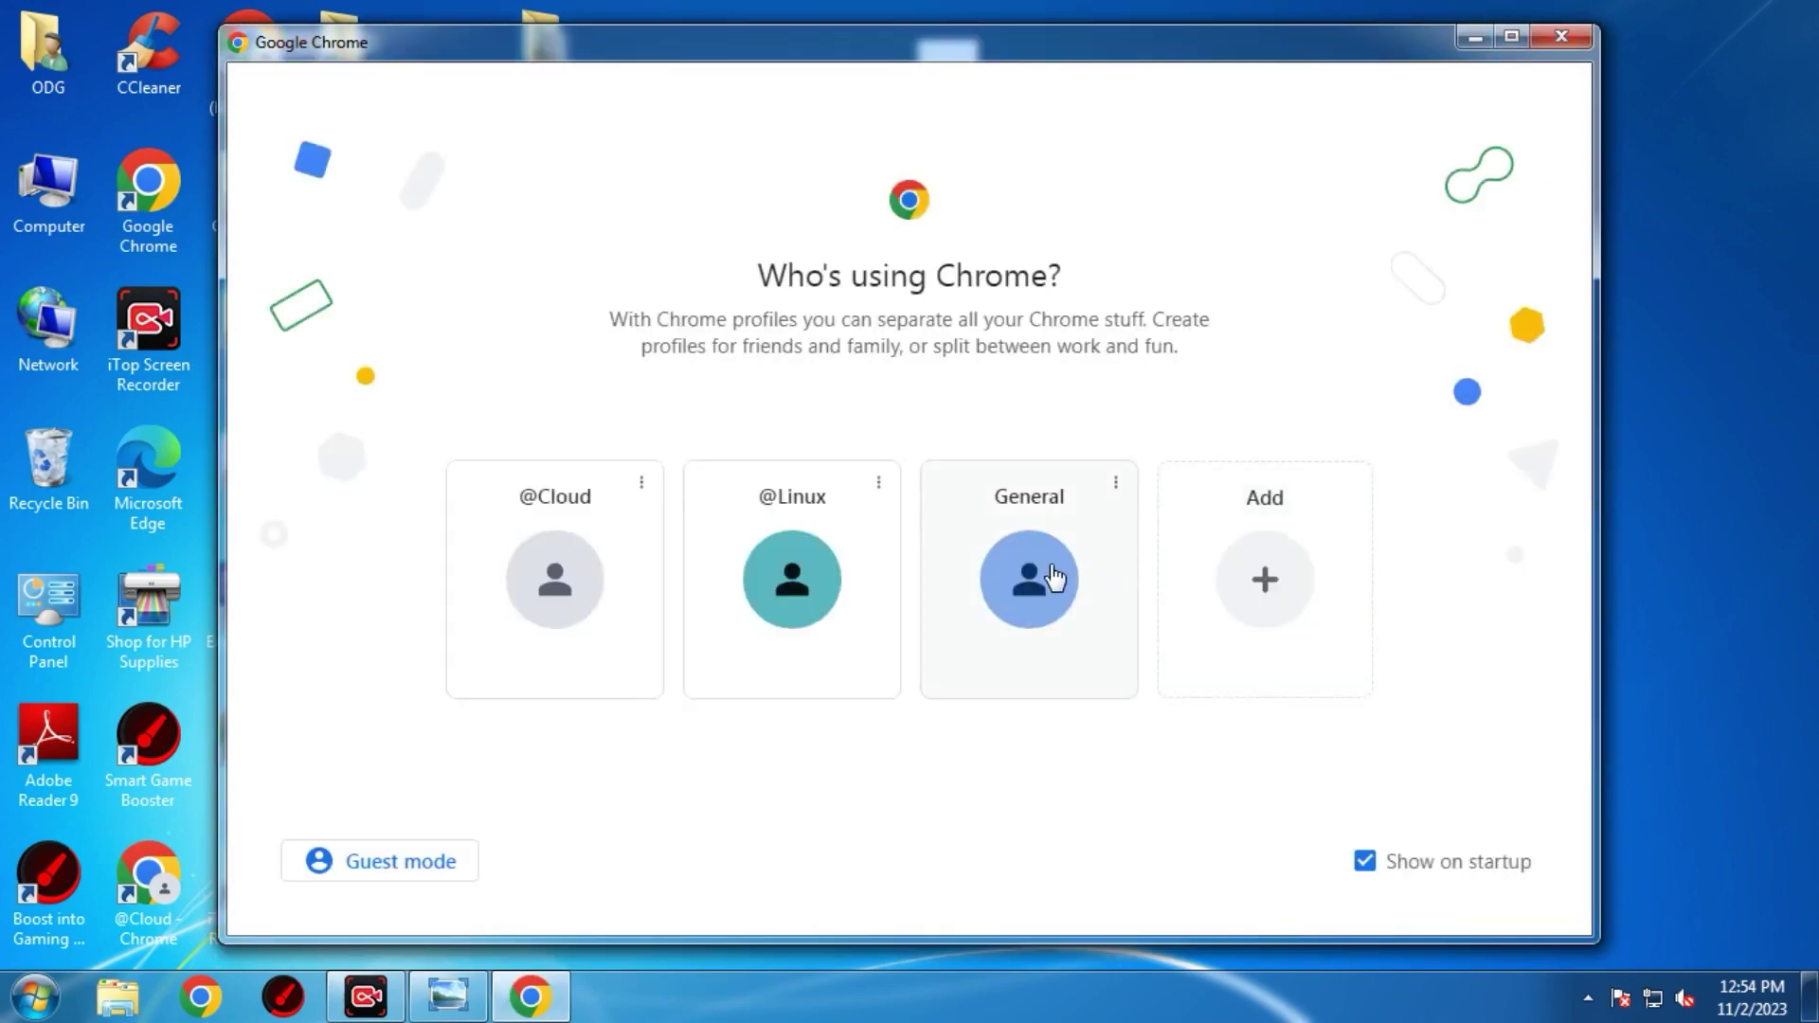
{"action": "left_click", "coordinate": [1053, 582]}
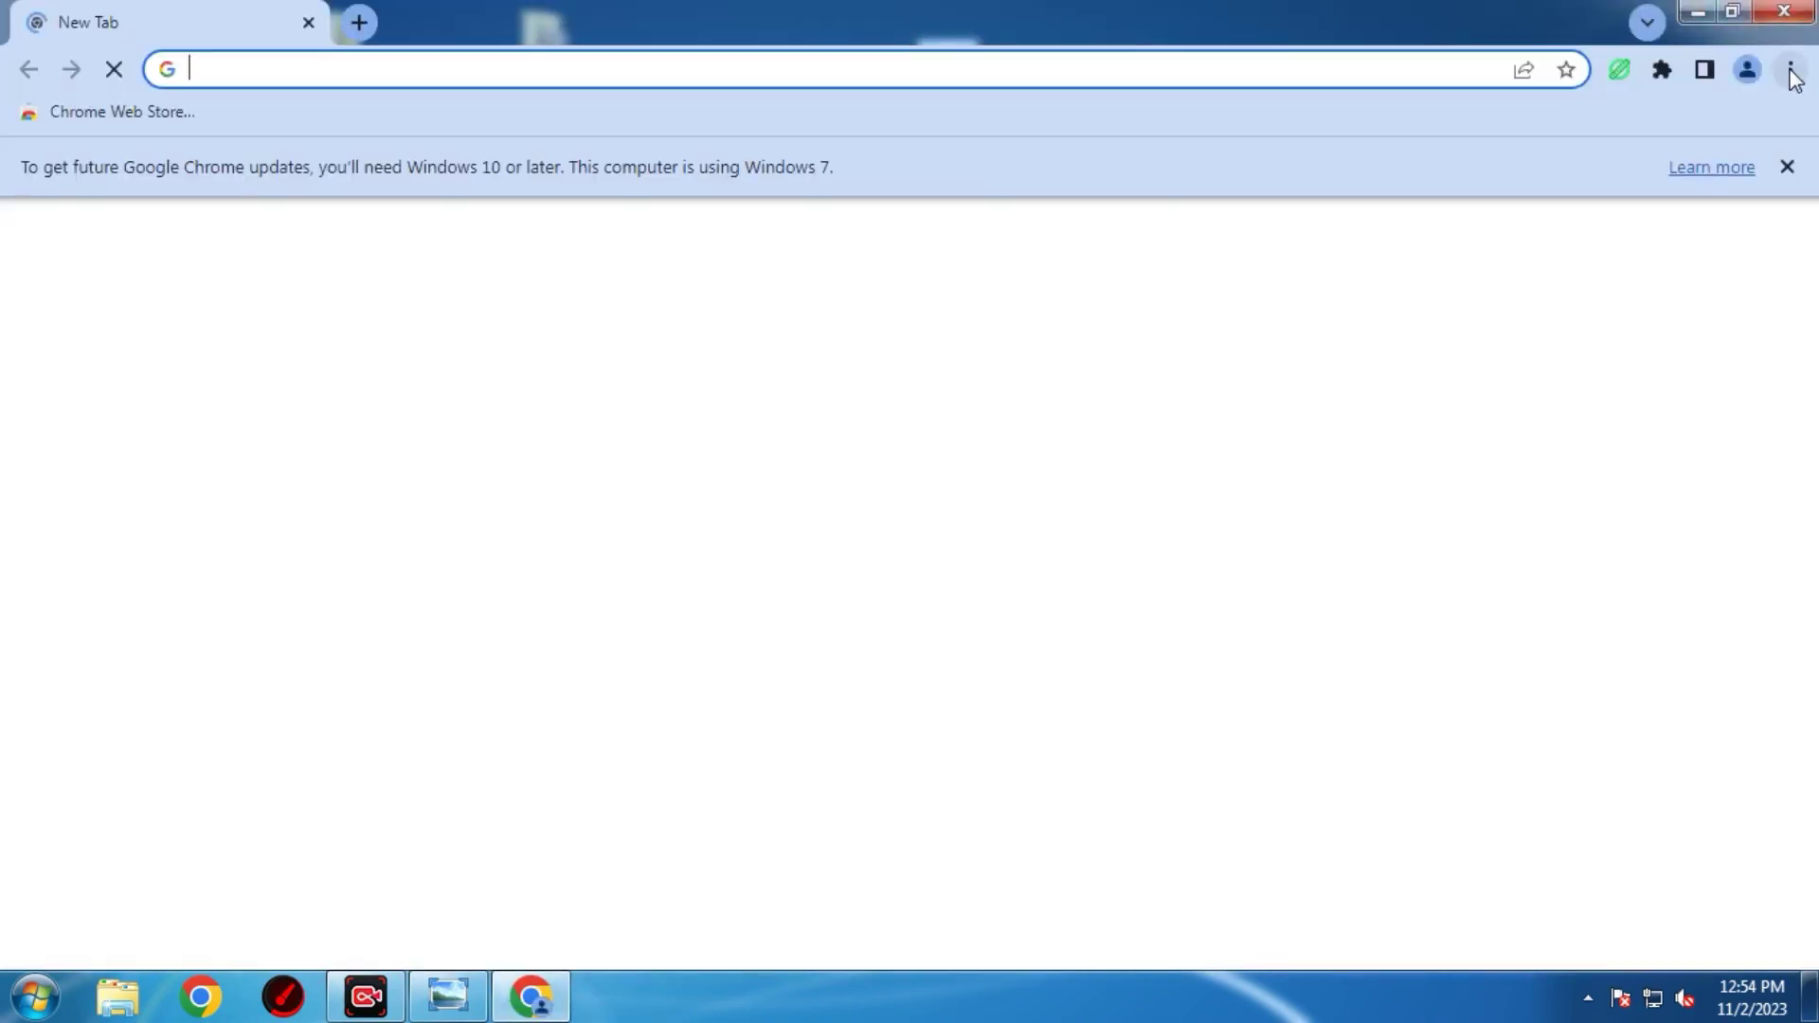
{"action": "left_click", "coordinate": [1790, 68]}
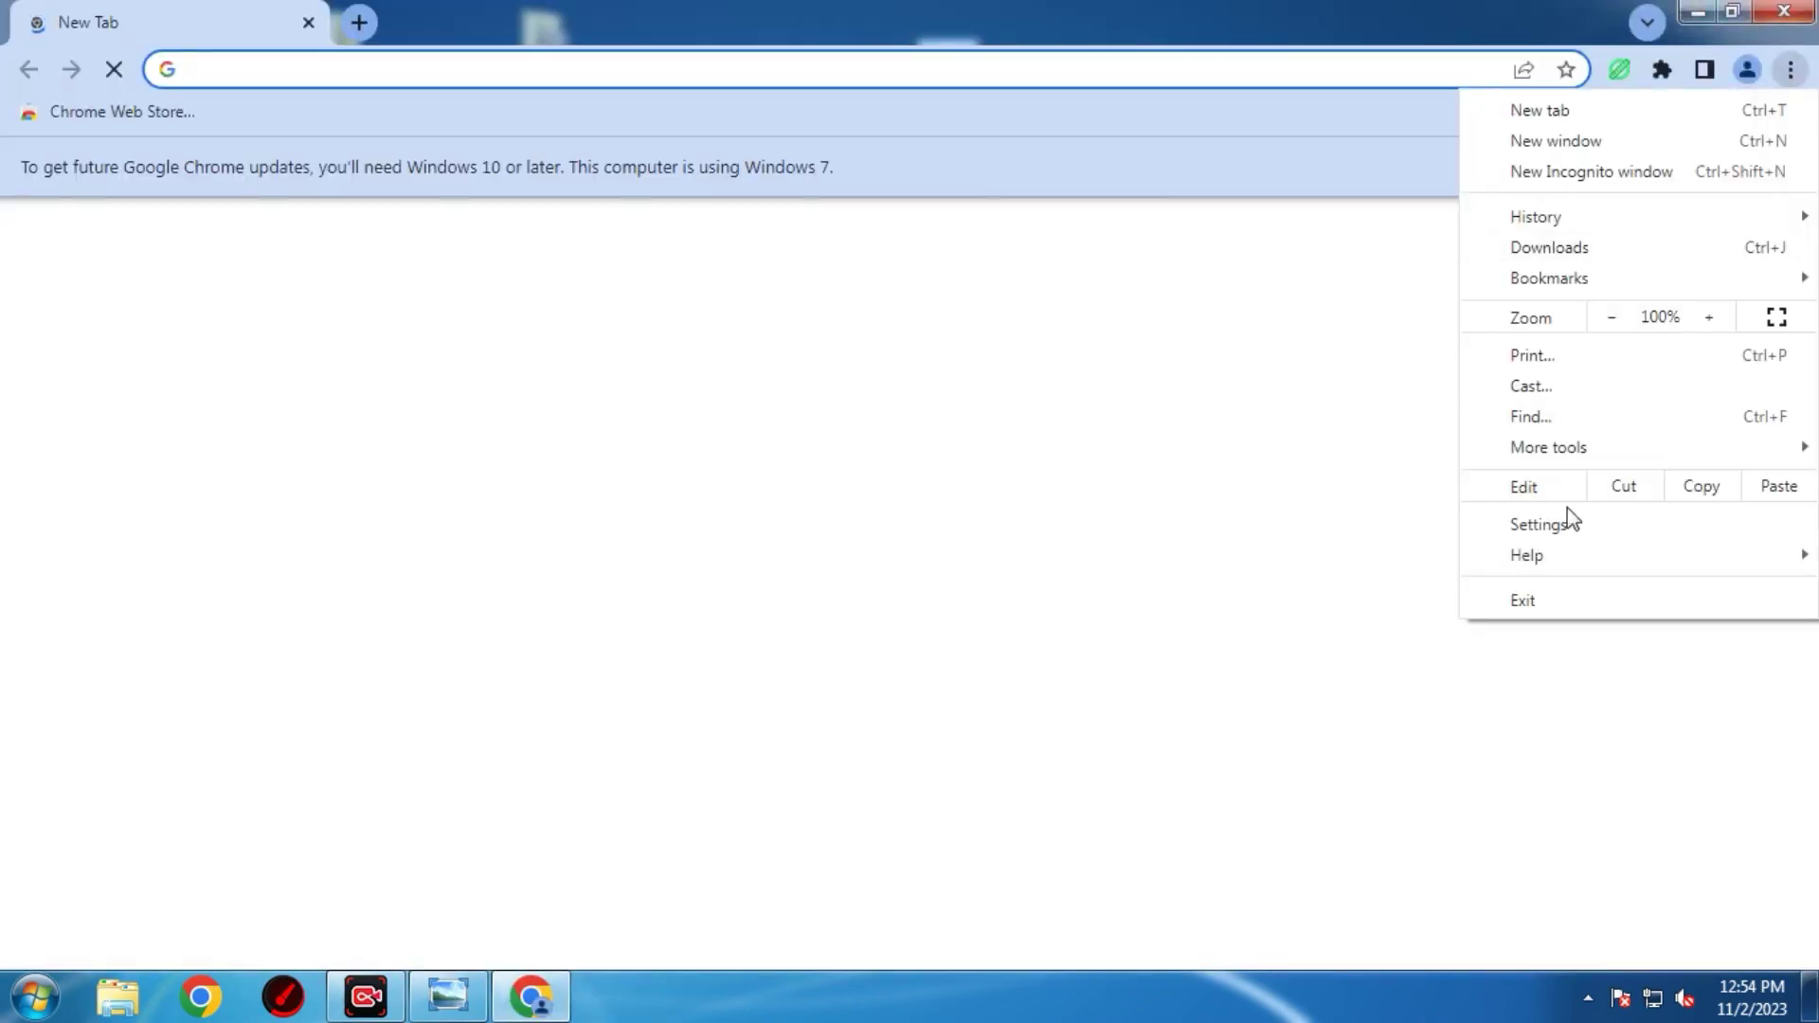
{"action": "left_click", "coordinate": [1559, 527]}
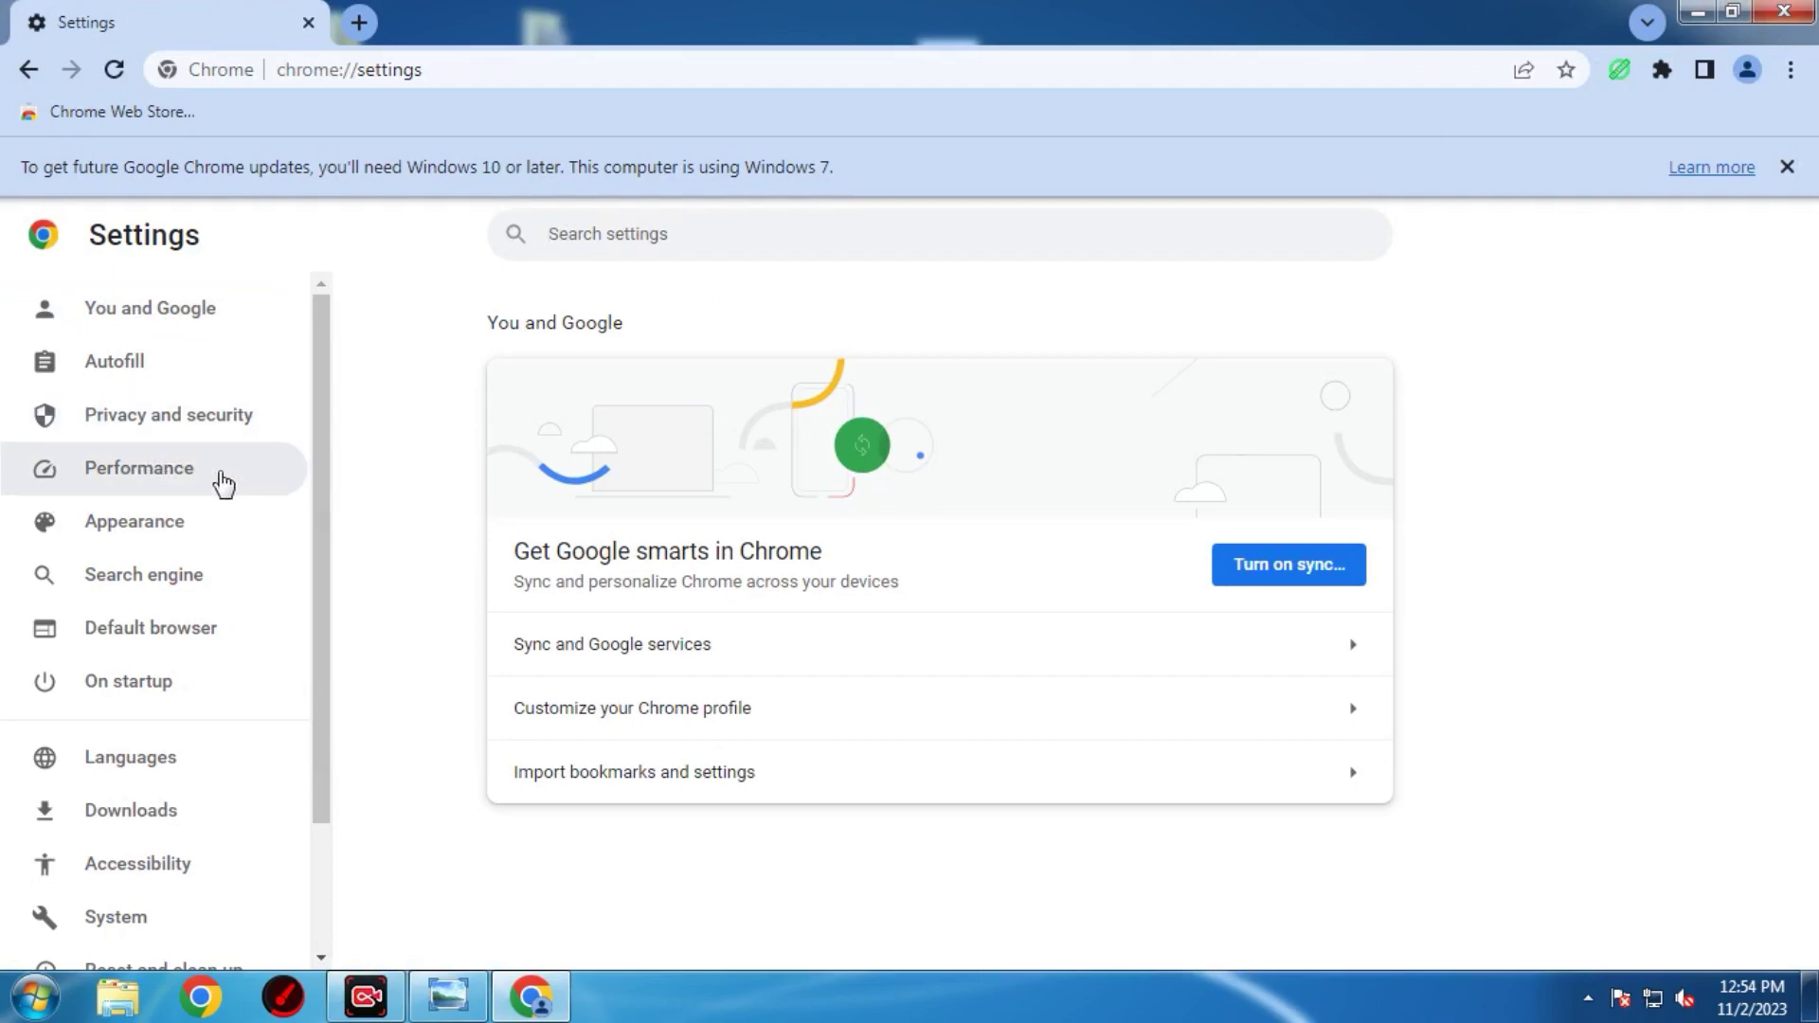
Step: Clear the browsing history, download history, cookies and site data, and cached images and files for all time
{"action": "left_click", "coordinate": [185, 436]}
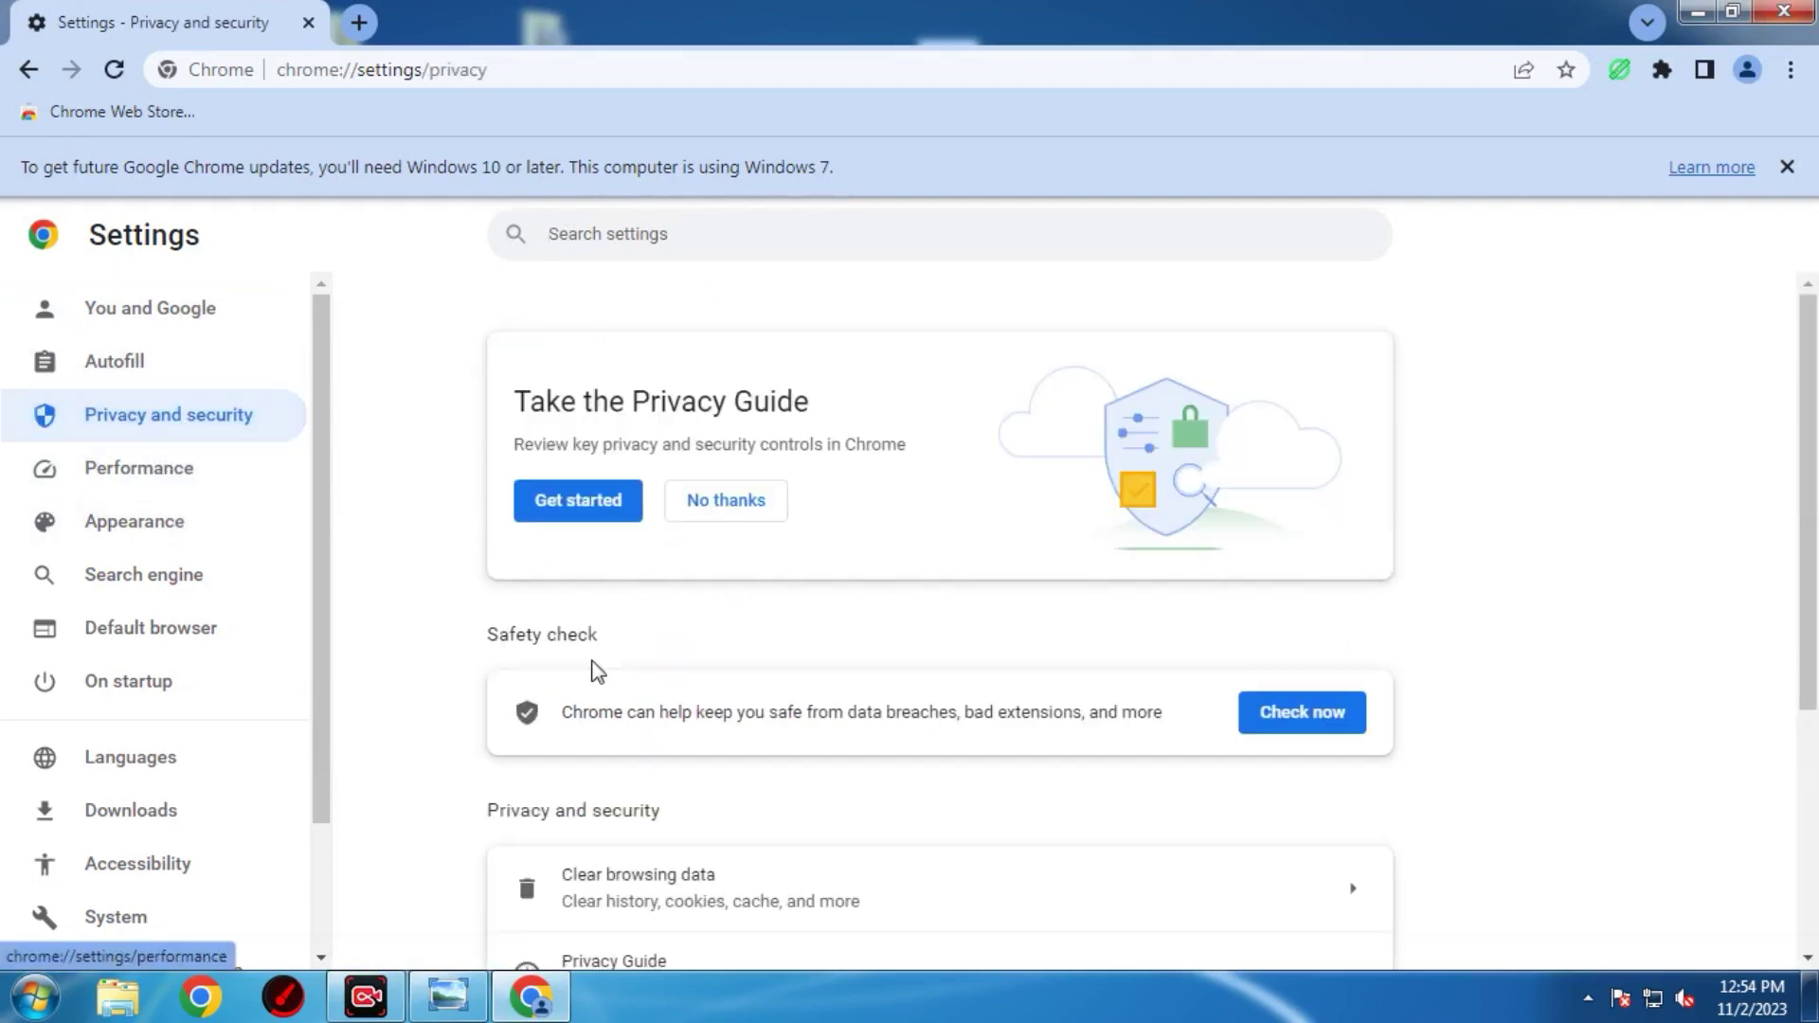
{"action": "scroll", "coordinate": [1283, 632], "scroll_direction": "down", "scroll_amount": 3}
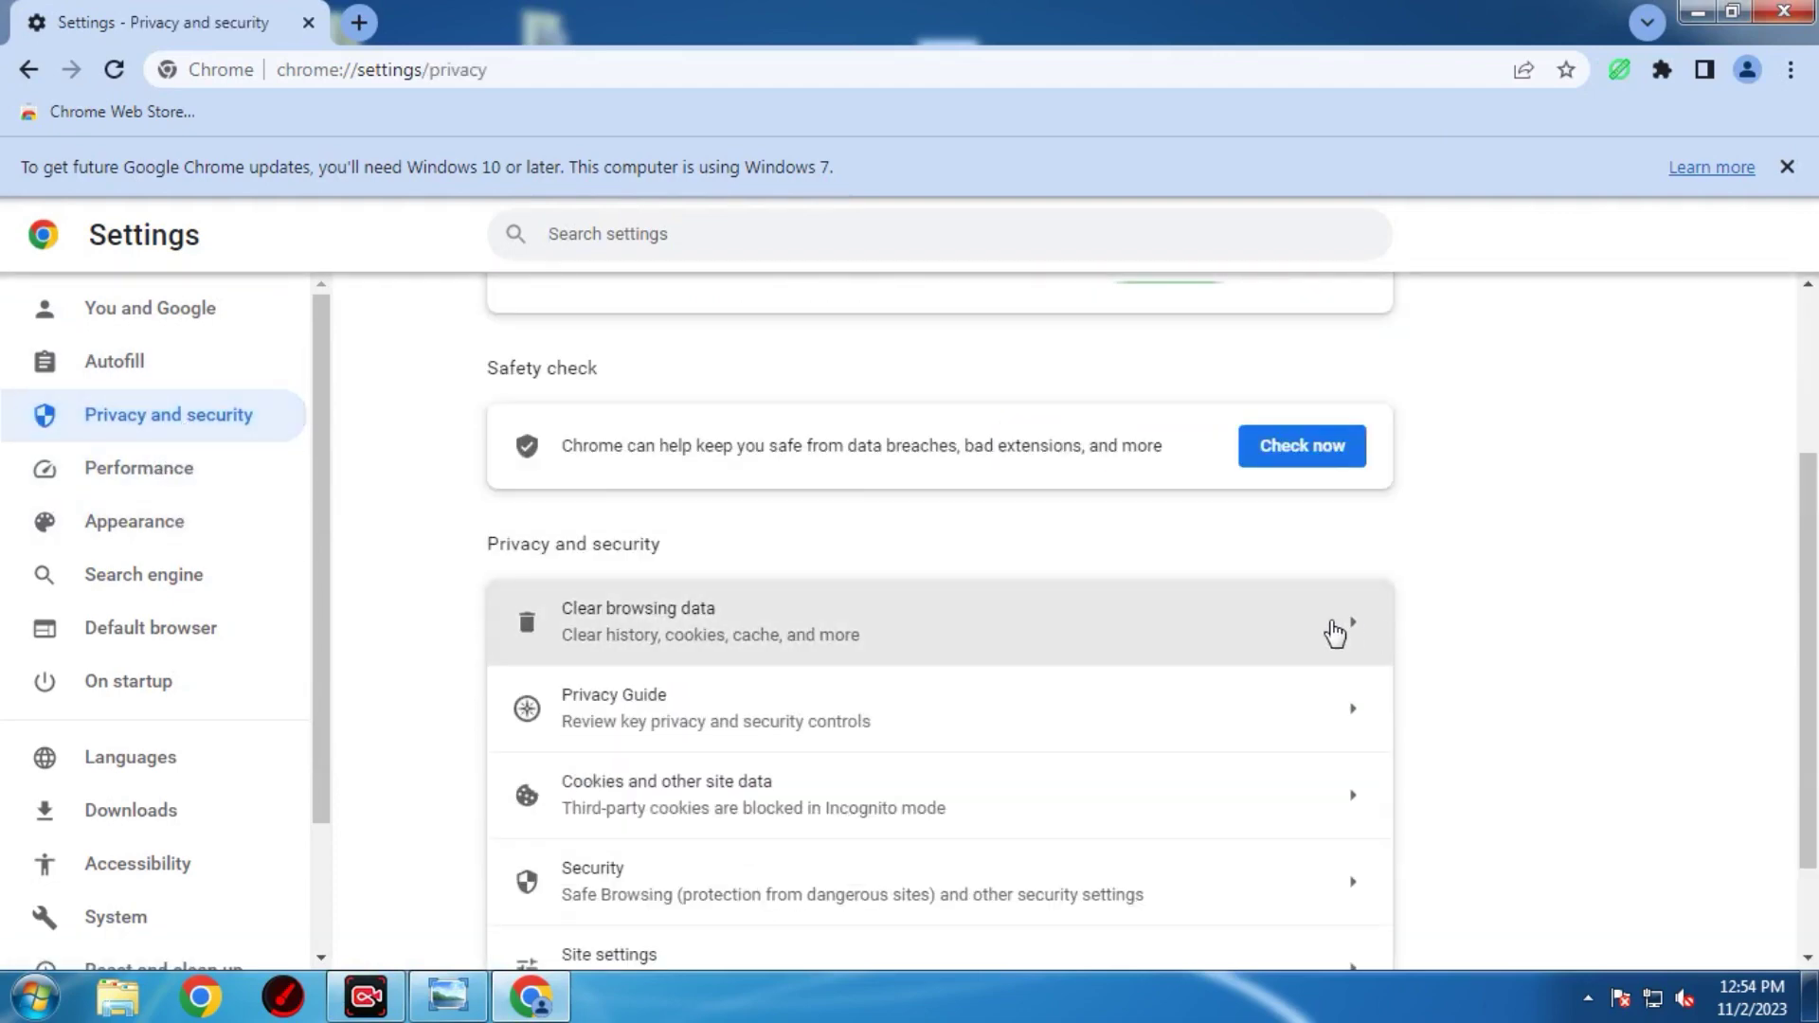
{"action": "left_click", "coordinate": [1332, 629]}
{"action": "left_click", "coordinate": [925, 422]}
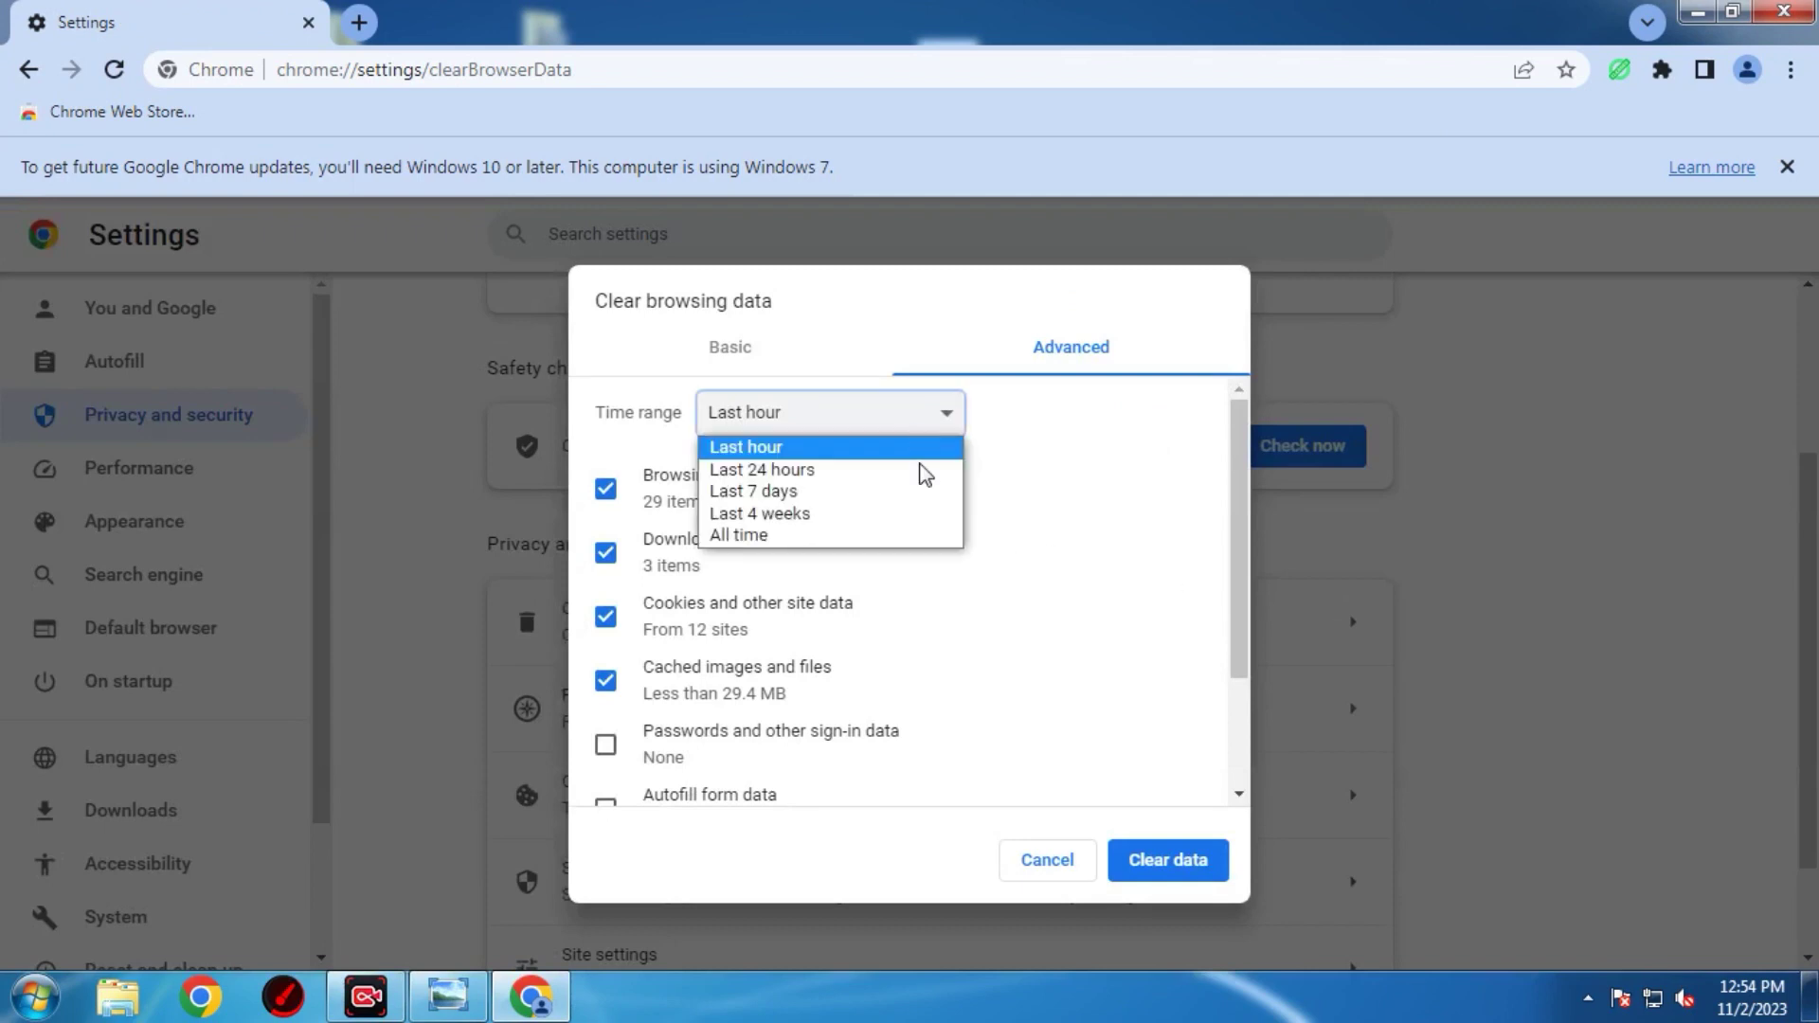
{"action": "left_click", "coordinate": [900, 532]}
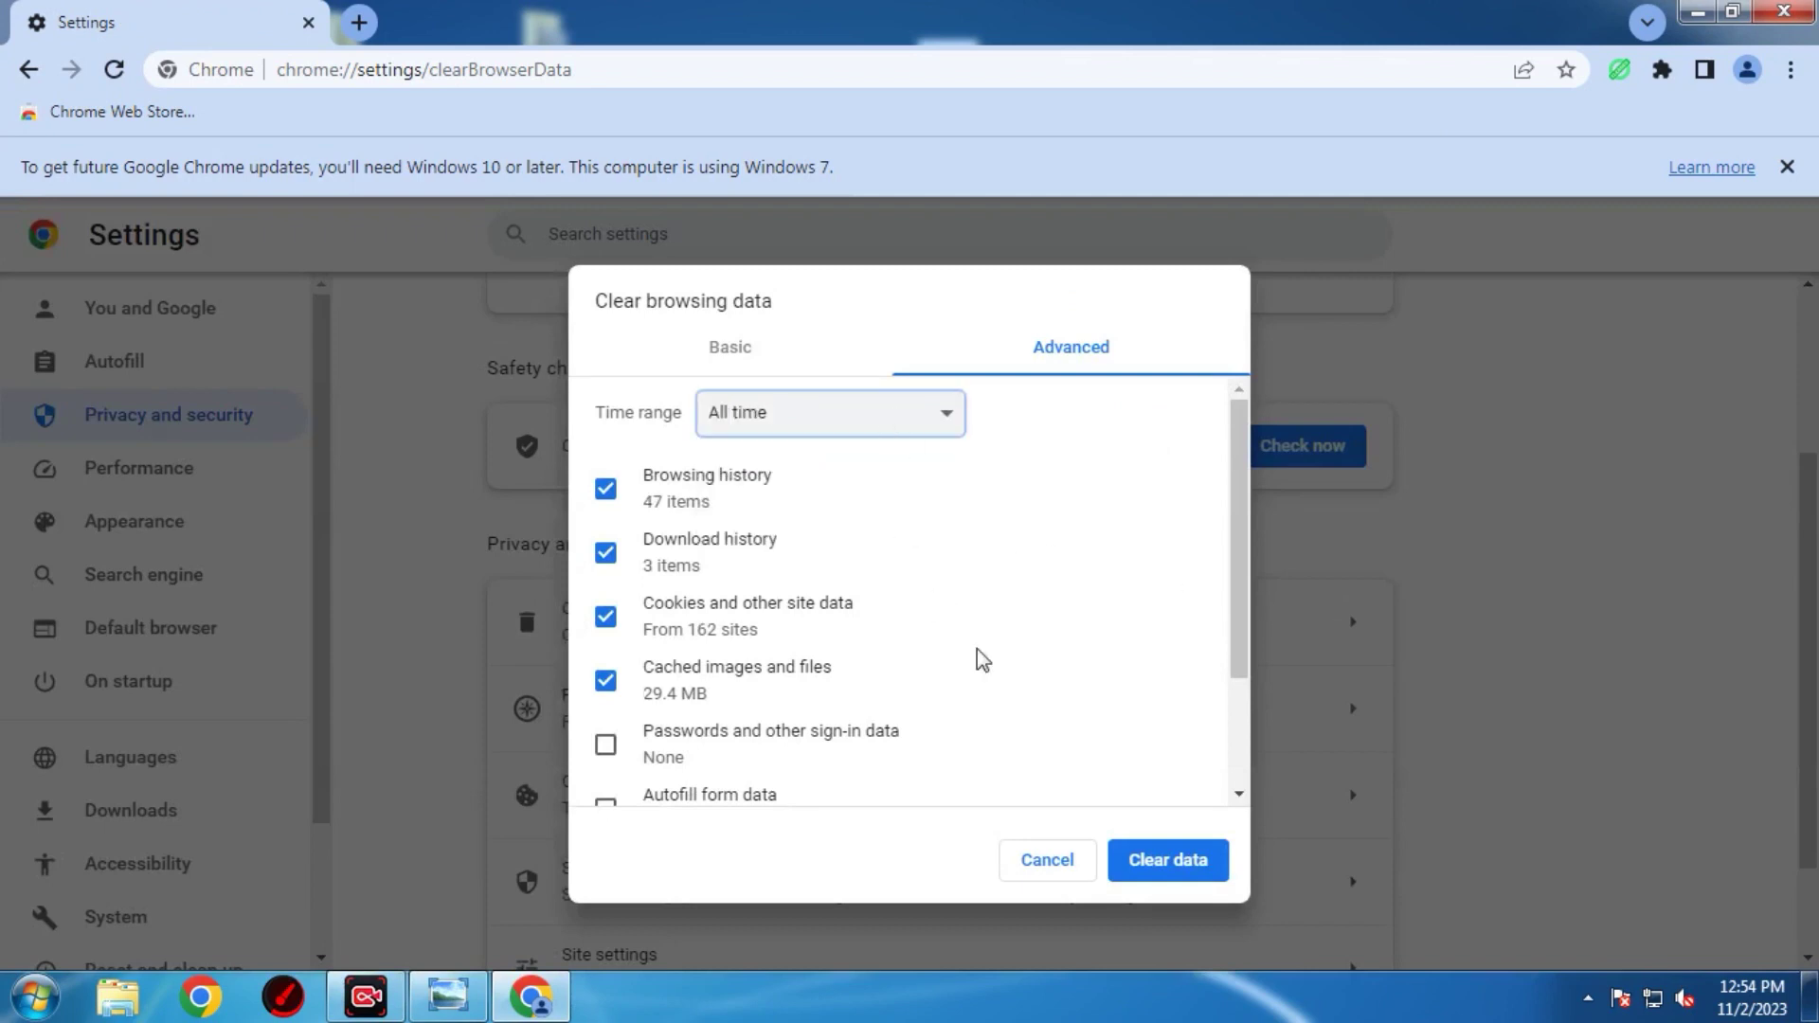
{"action": "scroll", "coordinate": [971, 677], "scroll_direction": "down", "scroll_amount": 3}
{"action": "left_click", "coordinate": [1156, 869]}
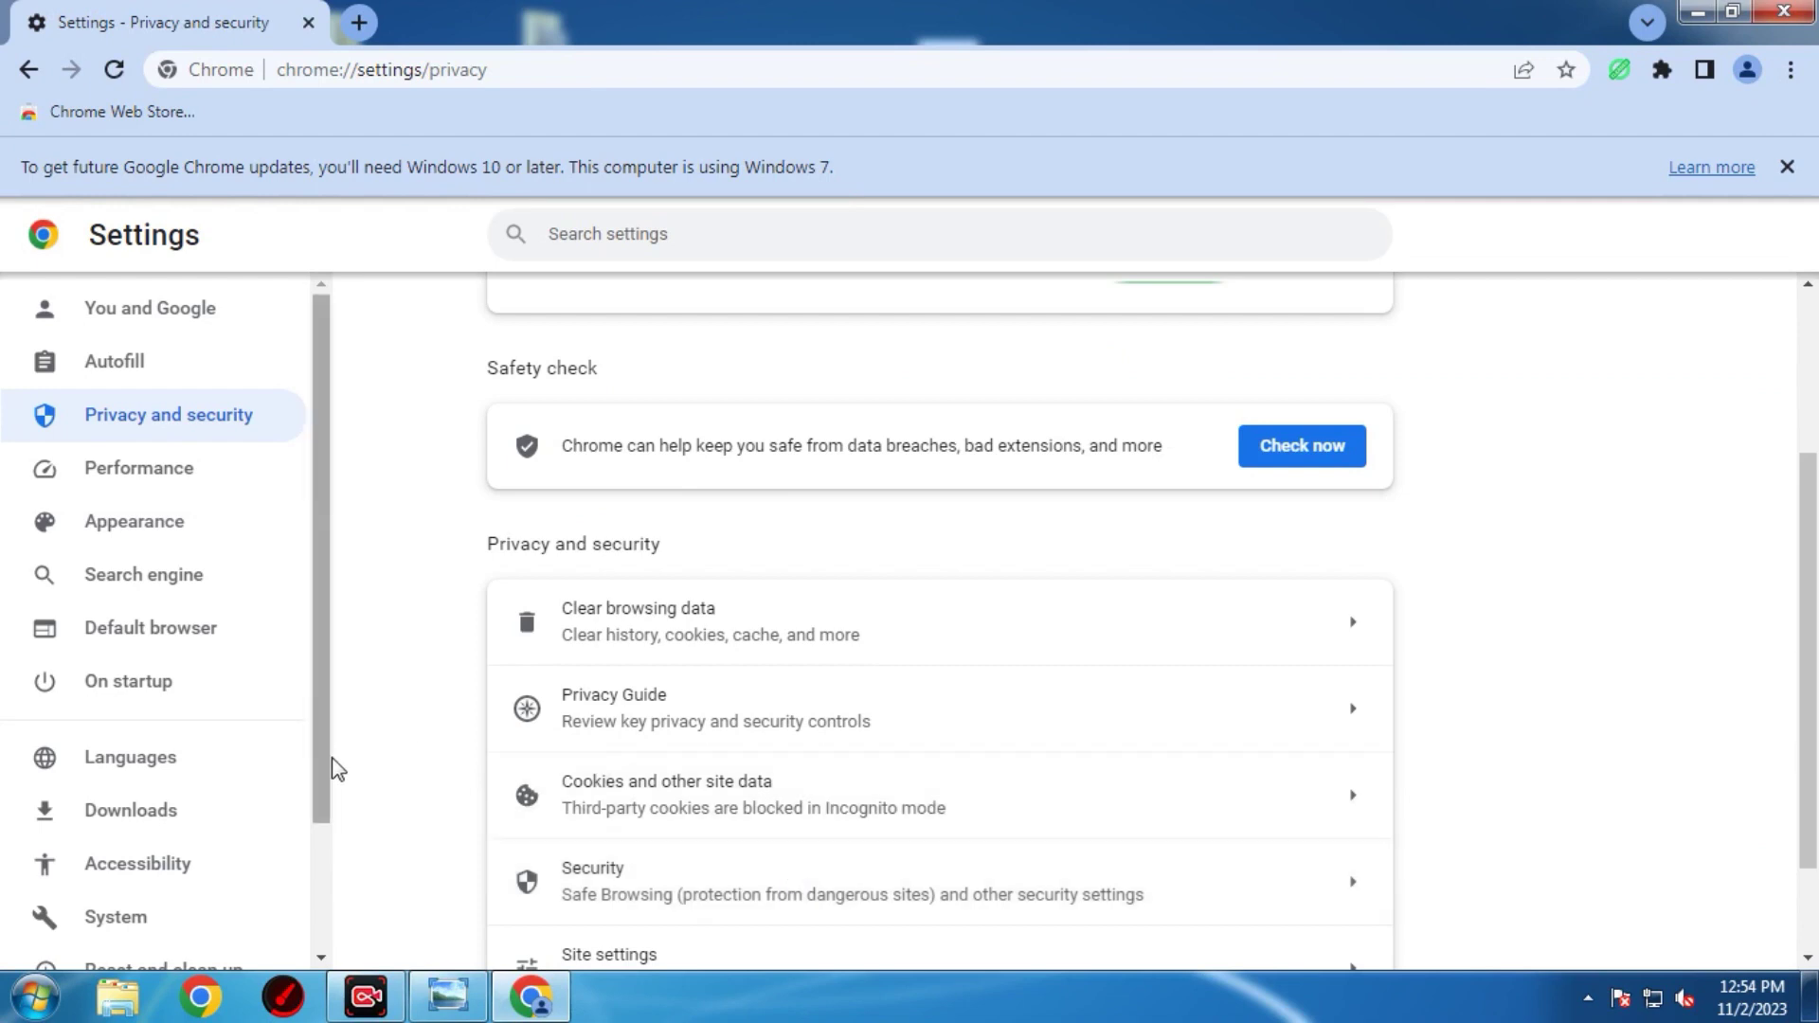
Step: Review Chrome's System settings and the About Chrome version information, and dismiss the Windows 7 update notice
{"action": "scroll", "coordinate": [322, 795], "scroll_direction": "down", "scroll_amount": 2}
{"action": "left_click", "coordinate": [133, 800]}
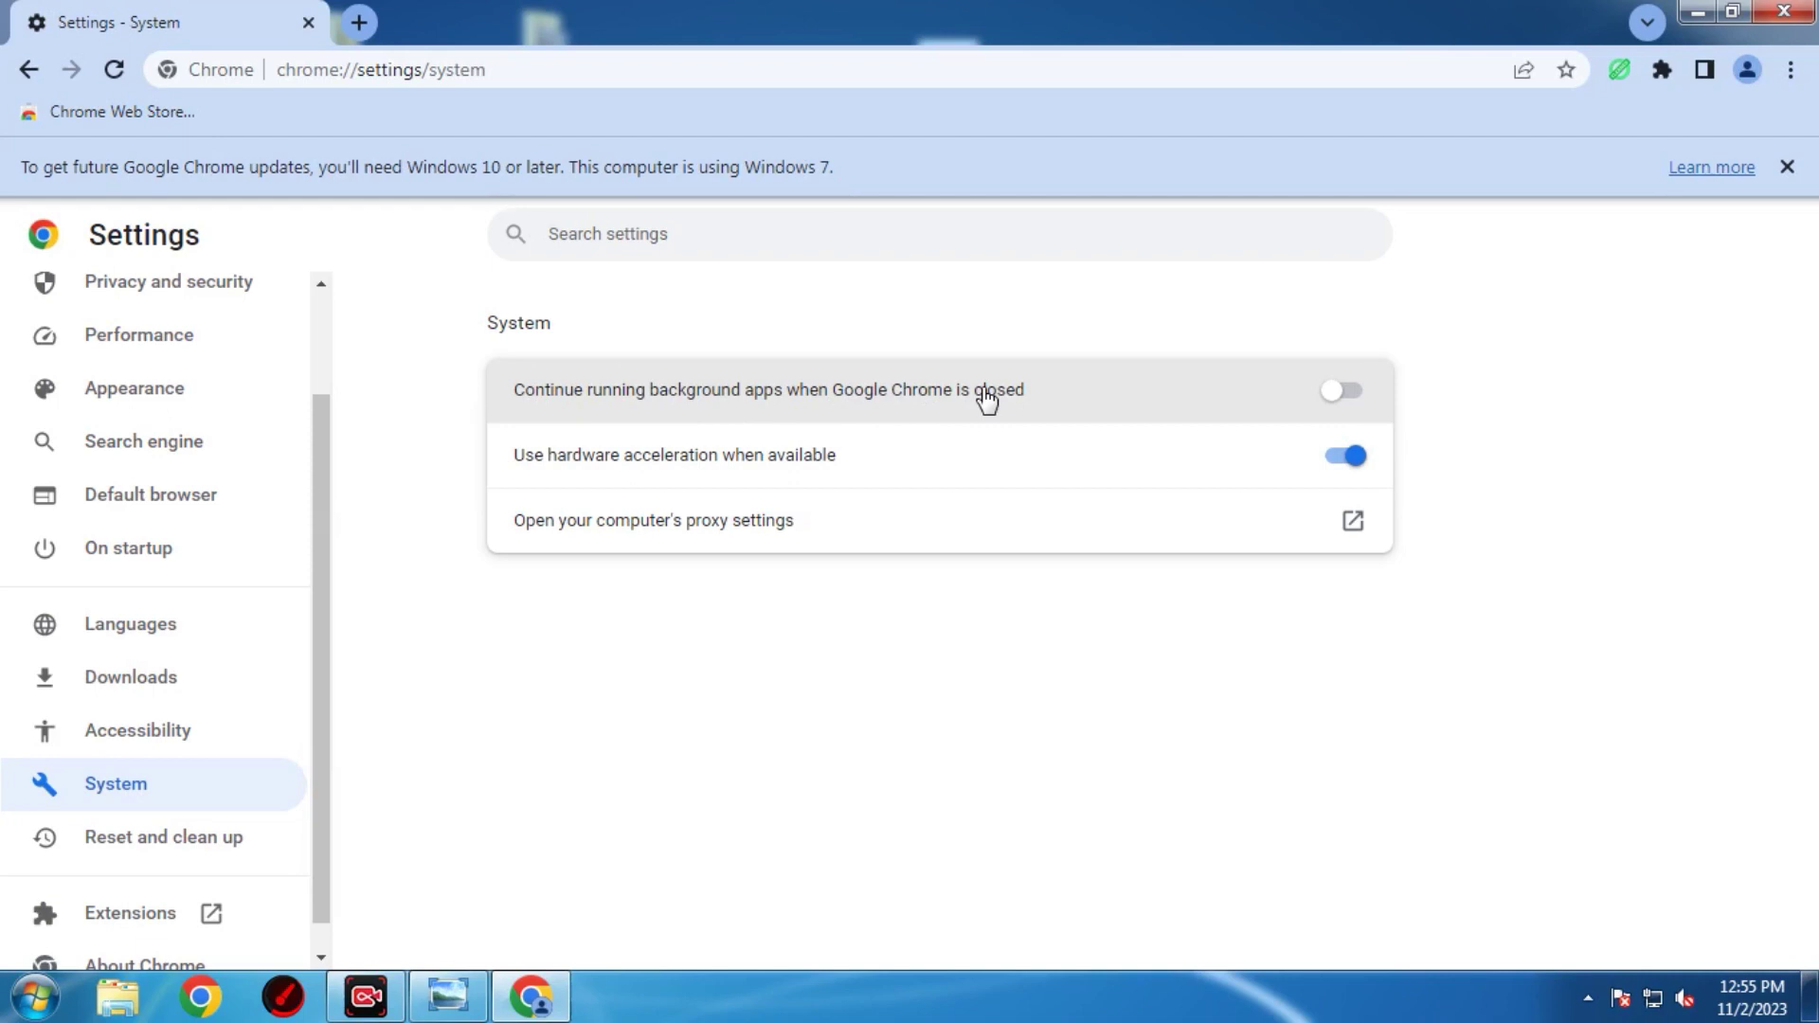
{"action": "left_click", "coordinate": [179, 964]}
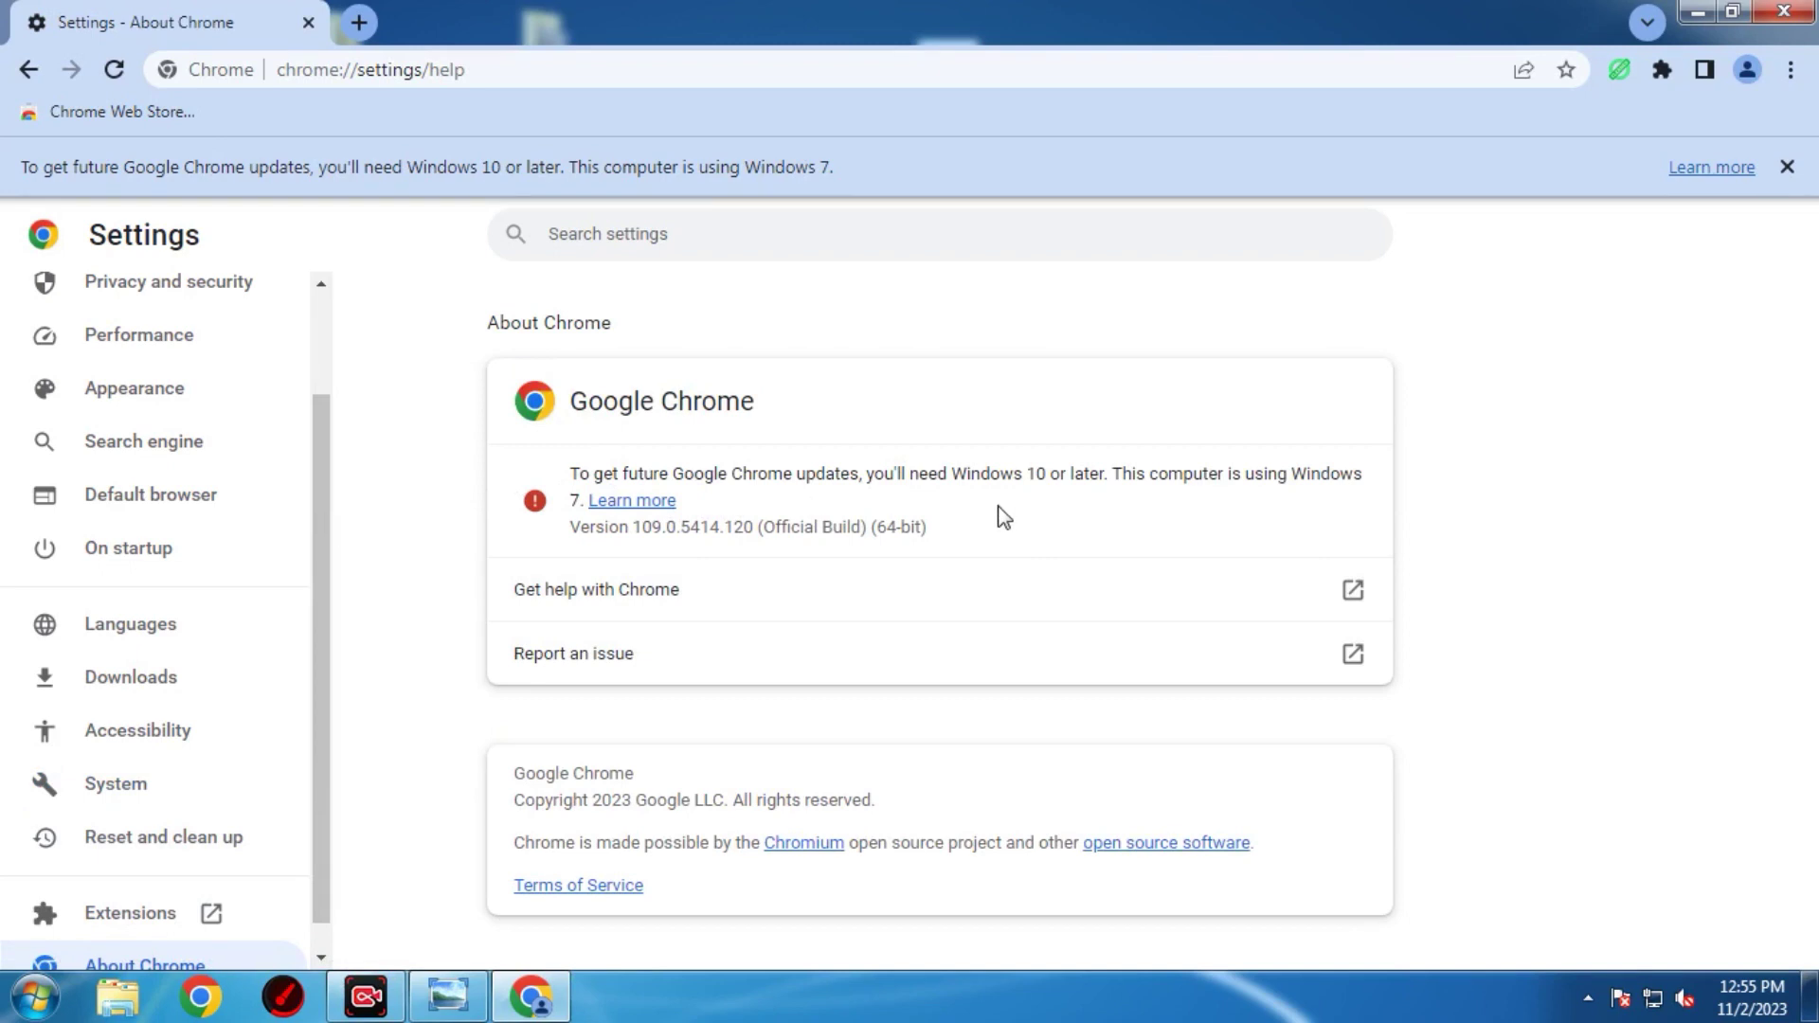
{"action": "scroll", "coordinate": [319, 357], "scroll_direction": "up", "scroll_amount": 2}
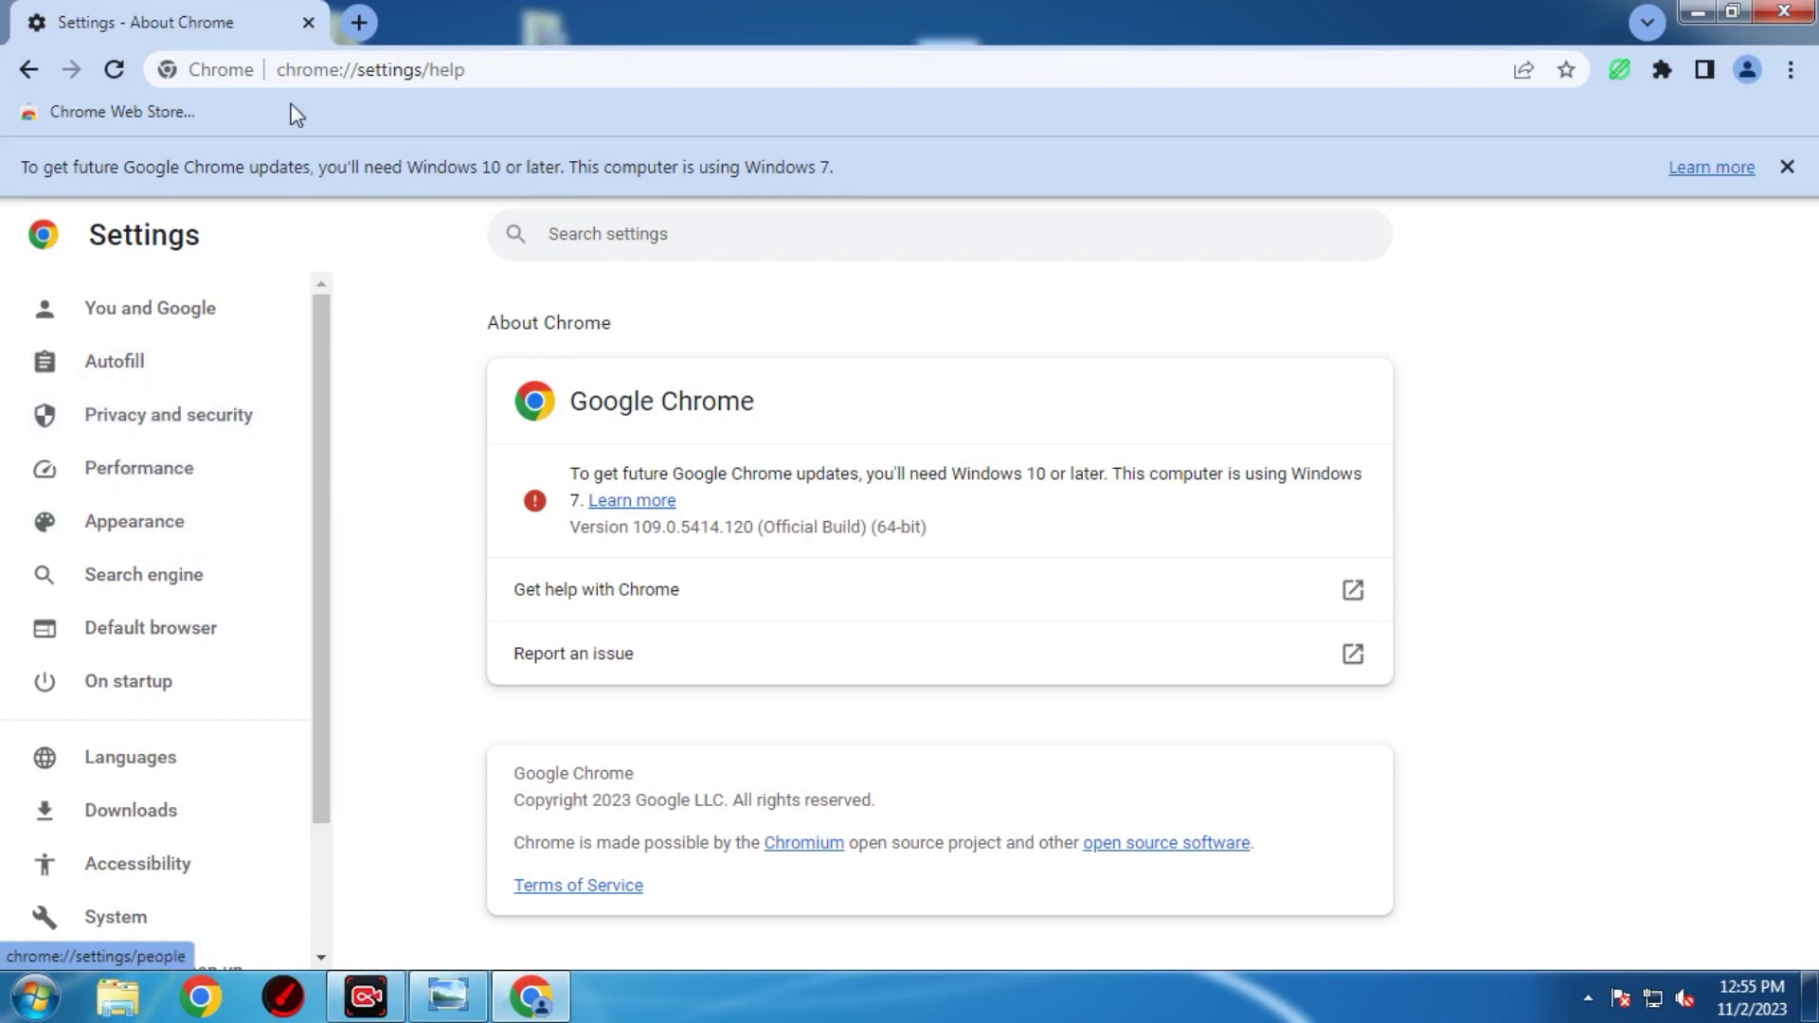
{"action": "left_click", "coordinate": [1786, 166]}
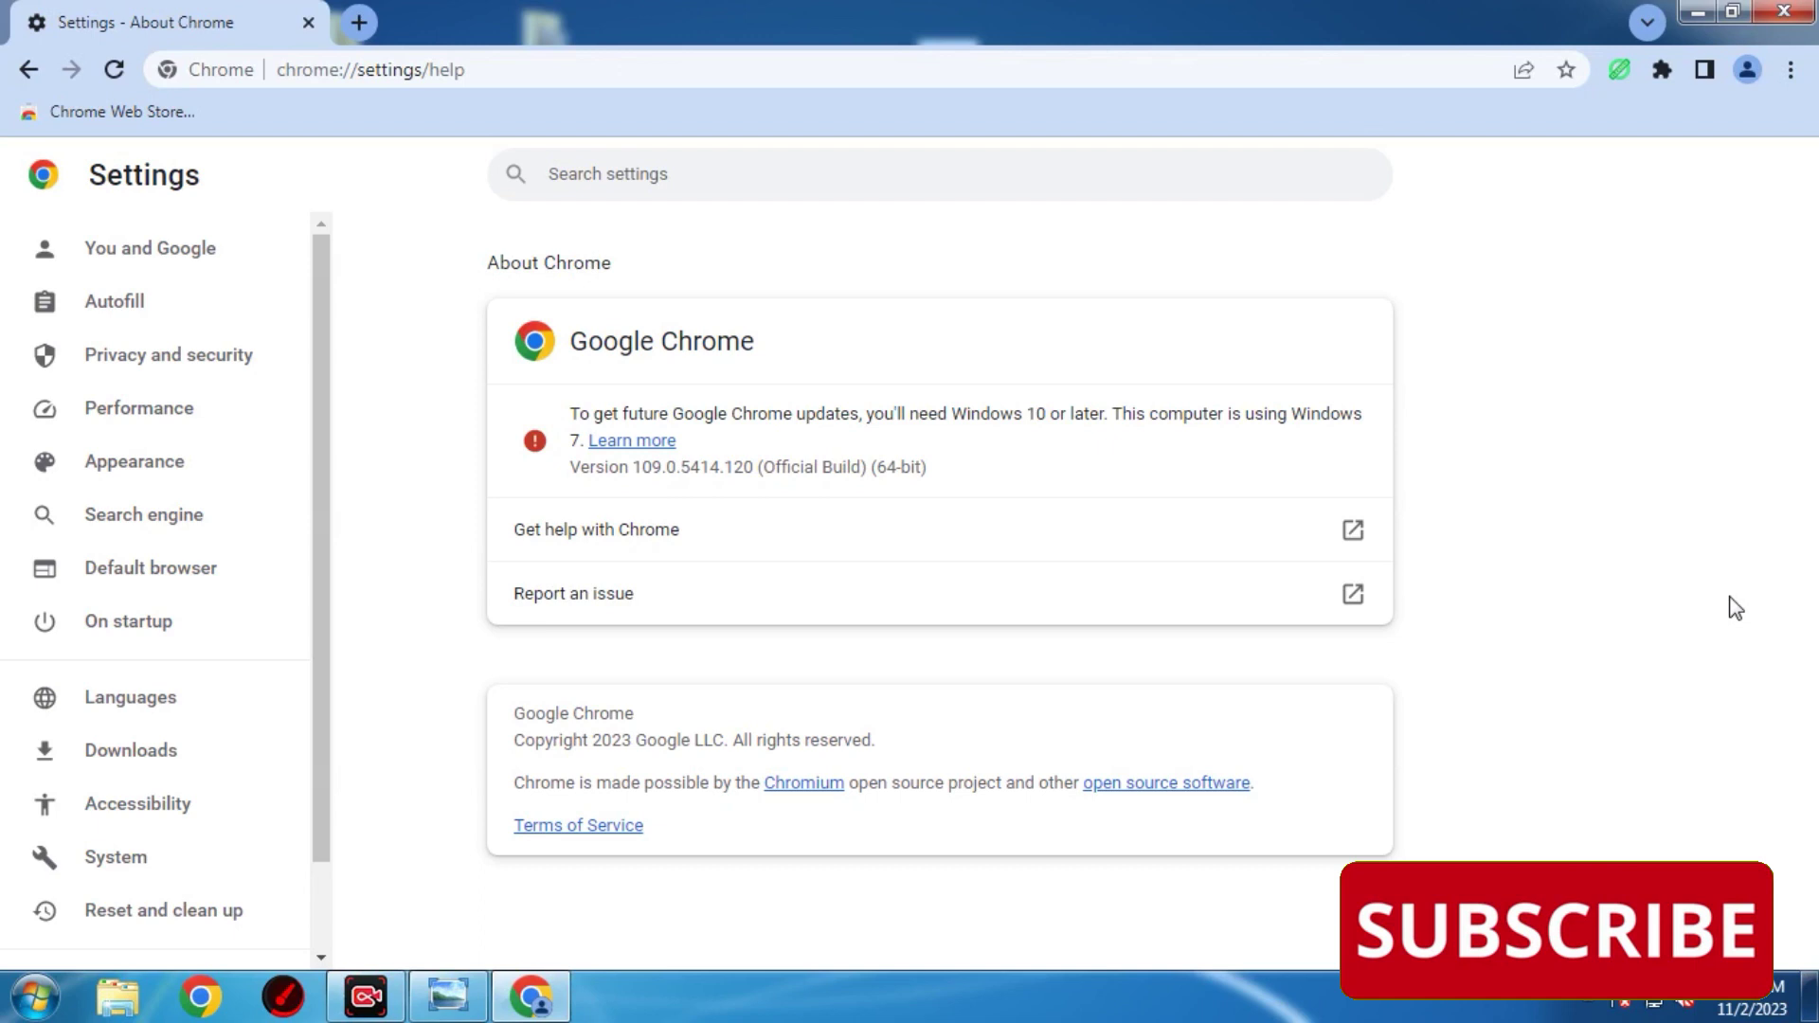
{"action": "left_click", "coordinate": [1588, 1005]}
{"action": "mouse_move", "coordinate": [1404, 938]}
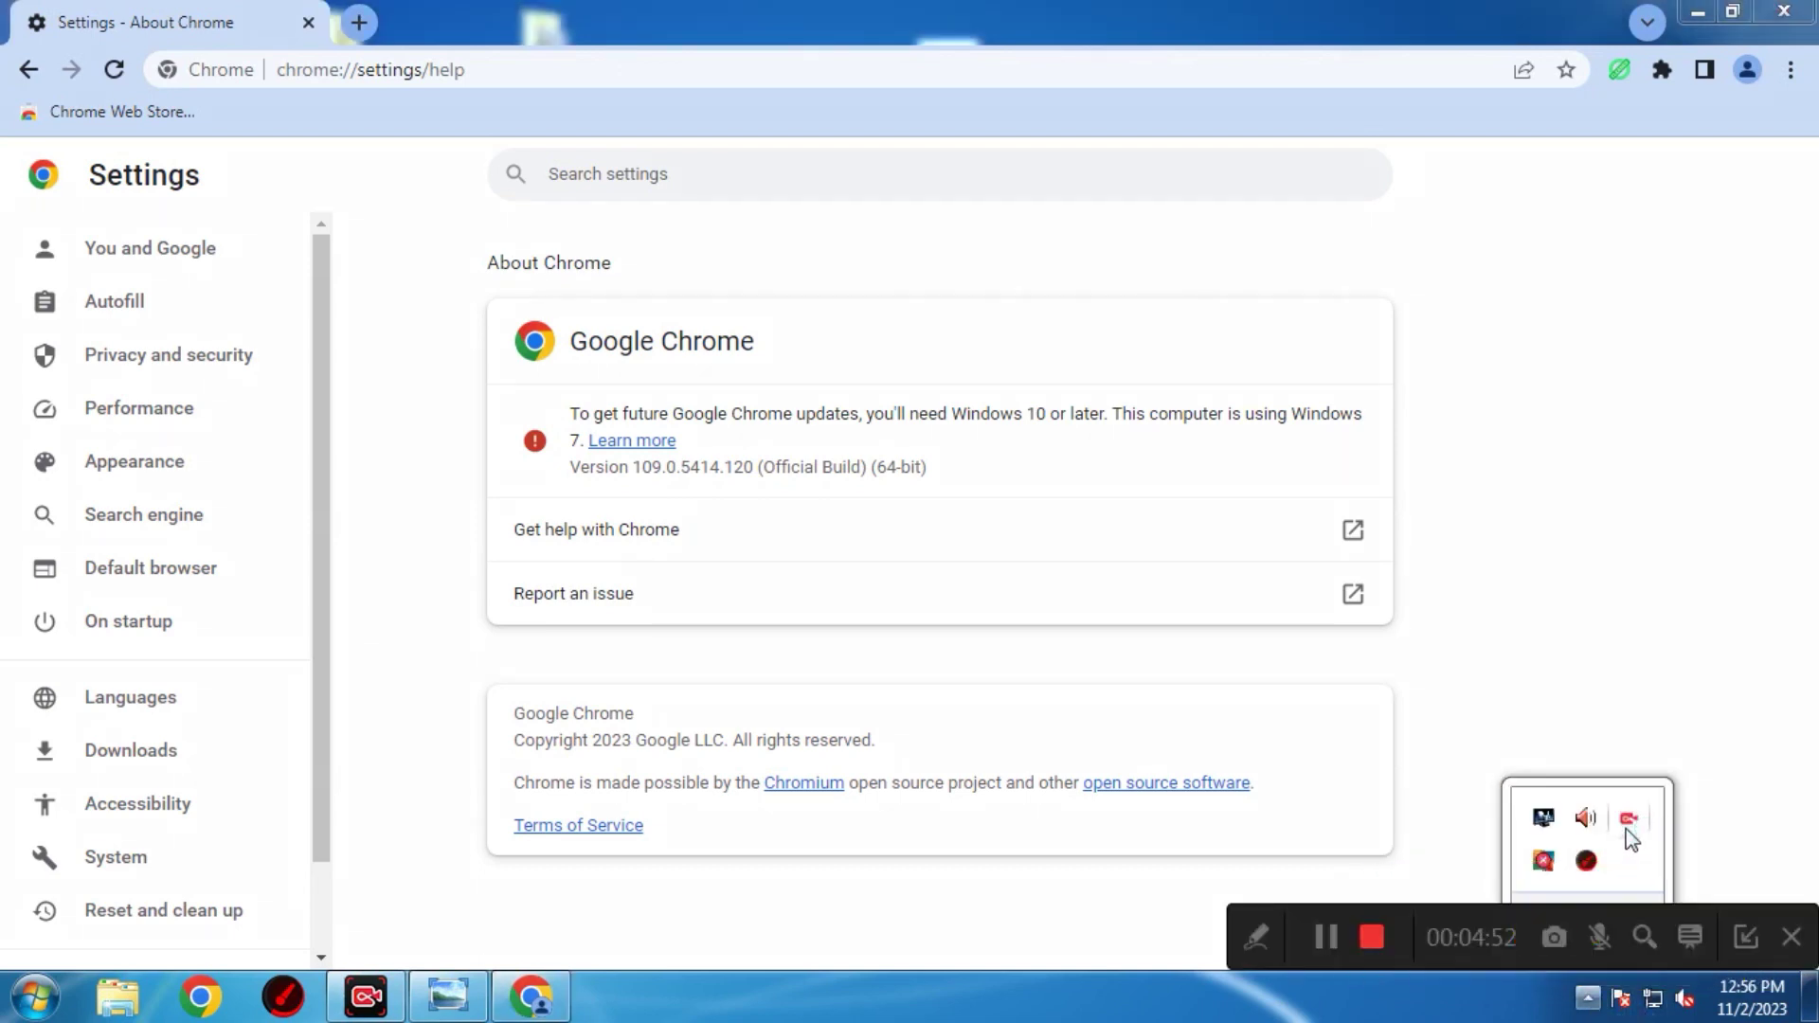